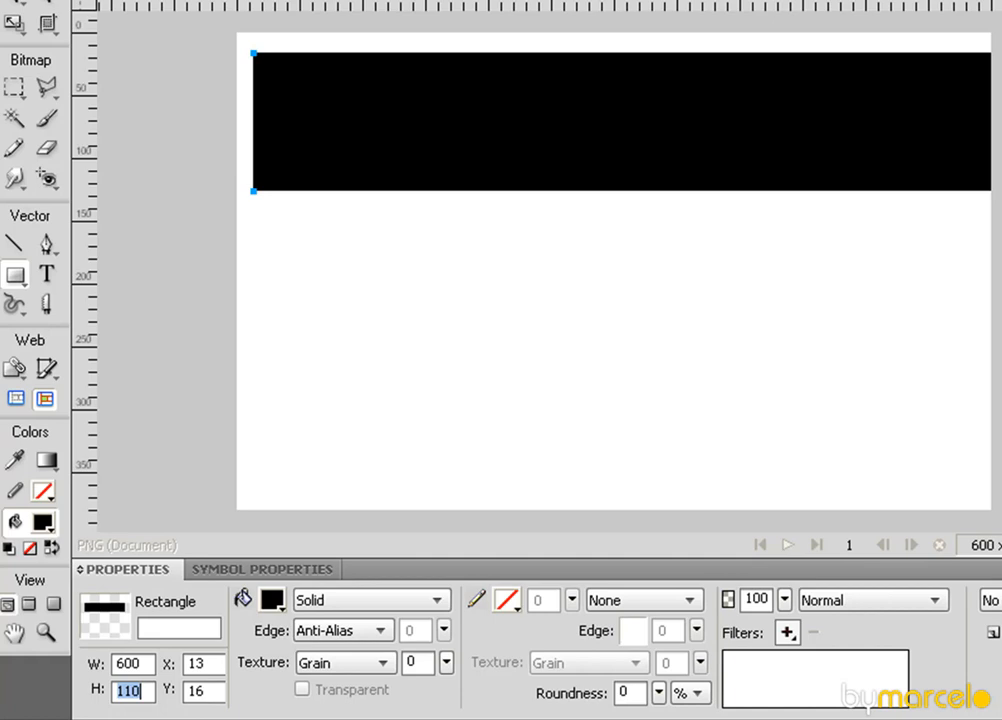
Set the black header rectangle's height to 100 and its position to X 0, Y 0.
text(10)
key(Tab)
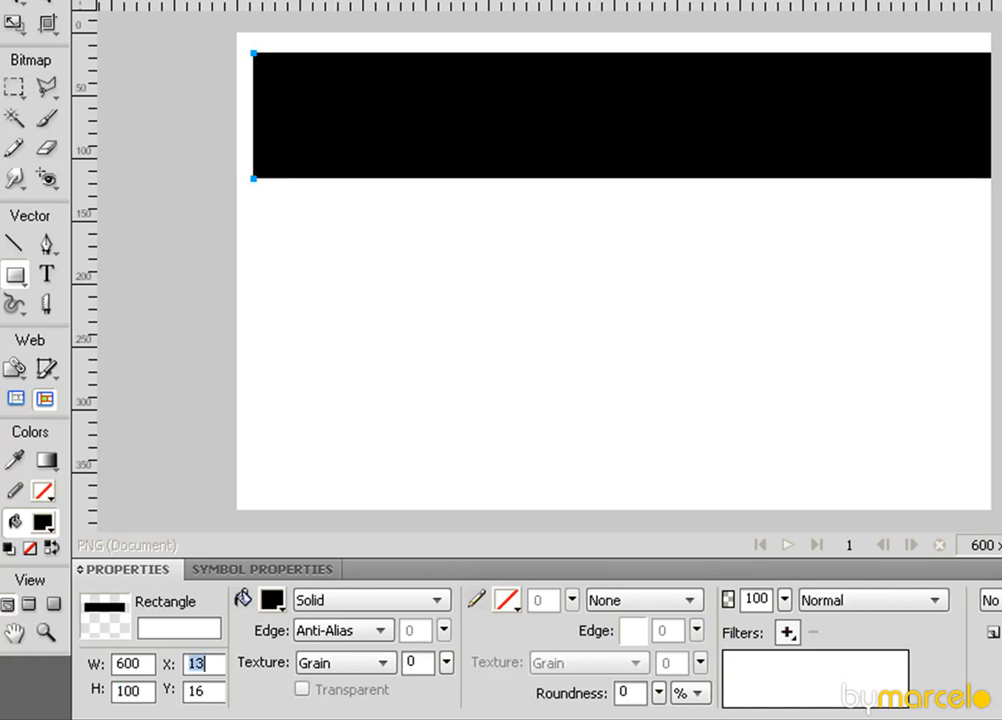
text(0)
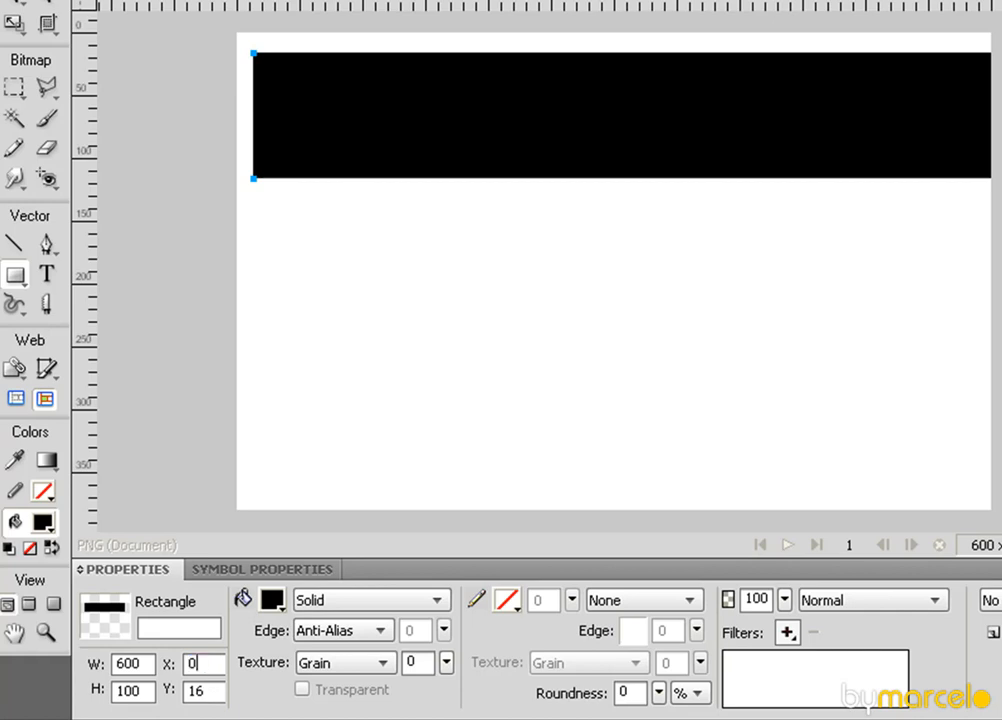
key(Tab)
text(0)
key(Tab)
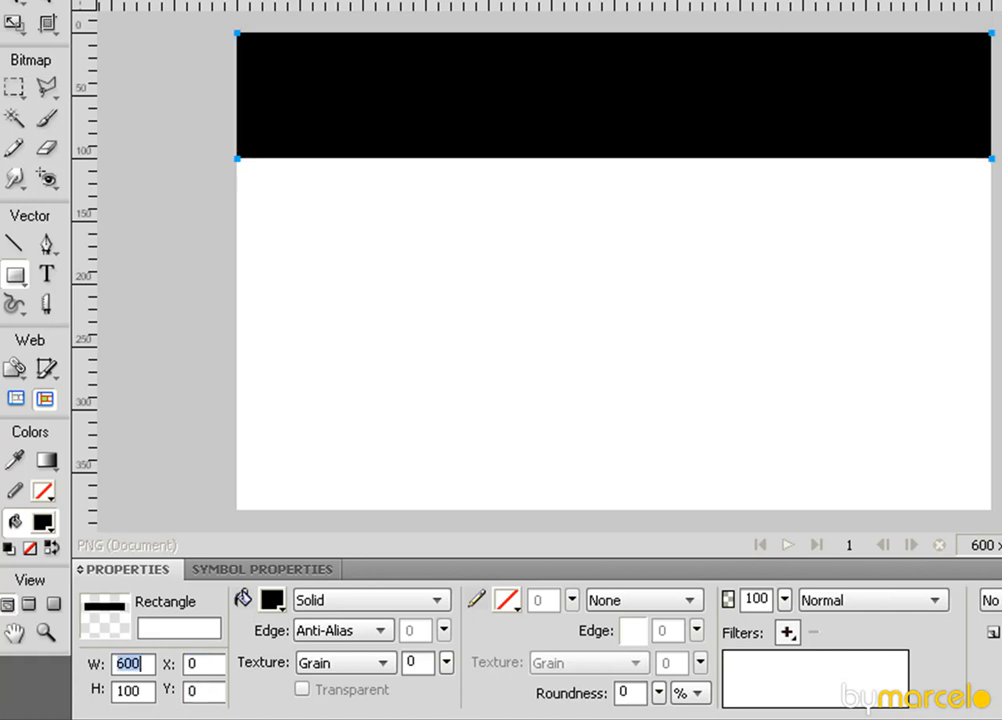
key(v)
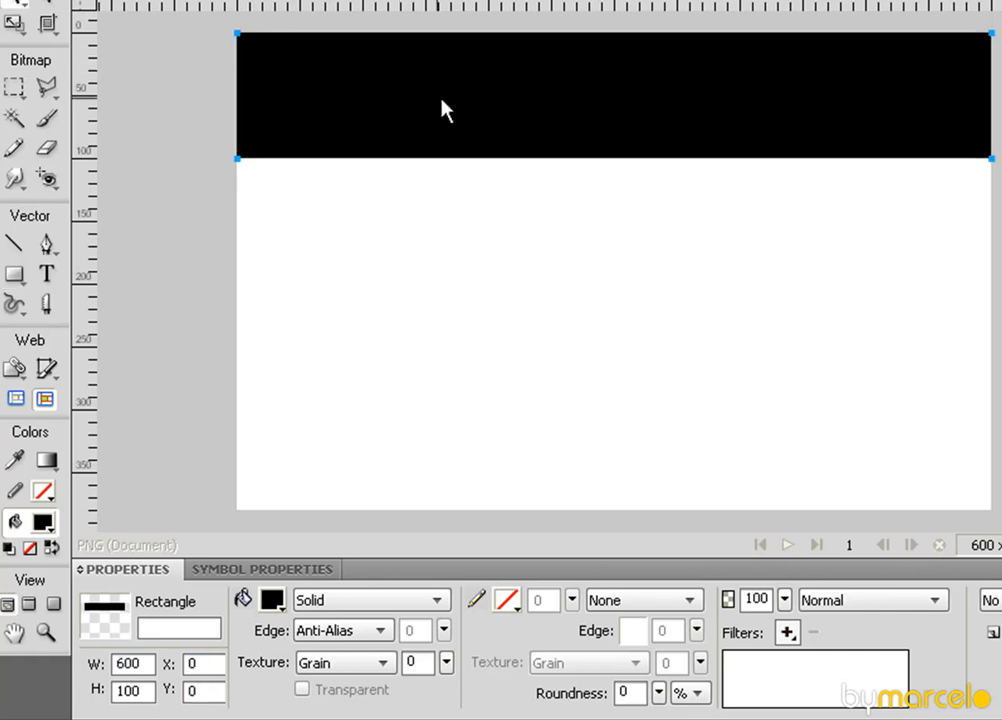
Draw a full-width black footer rectangle along the canvas's lower edge and set its height to 30.
click(16, 276)
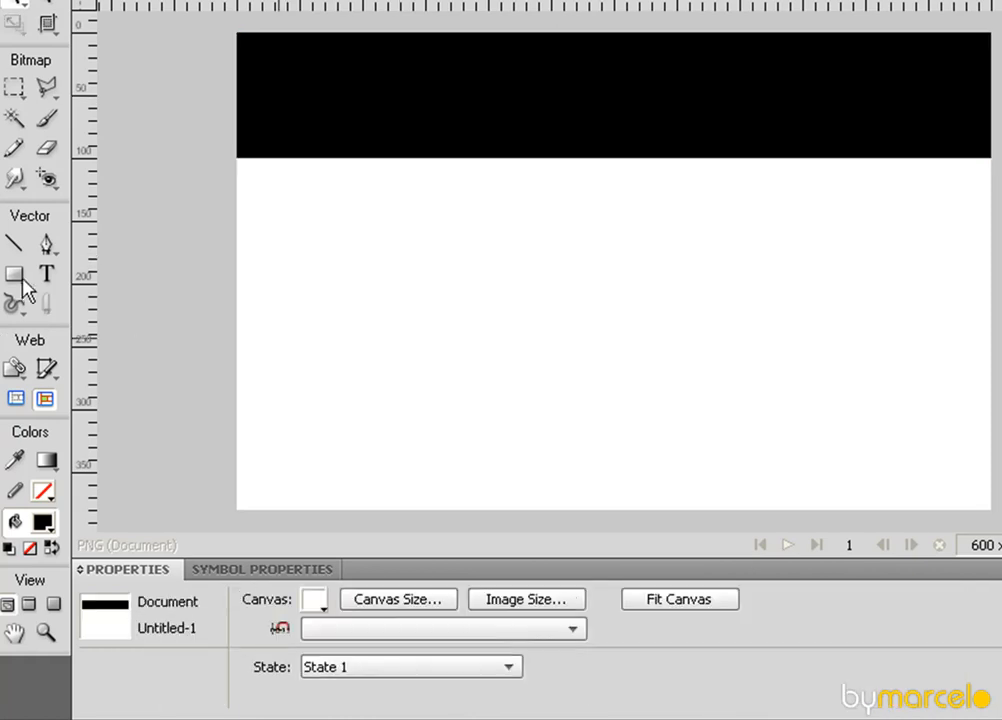
drag(235, 467, 990, 508)
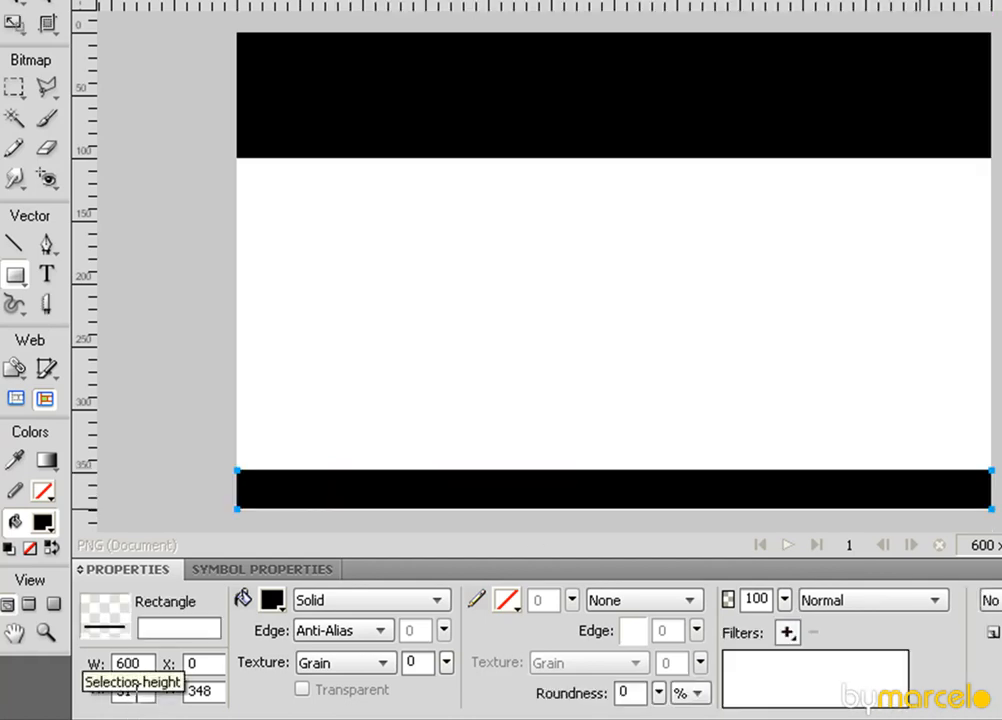
double_click(135, 686)
text(30)
key(Return)
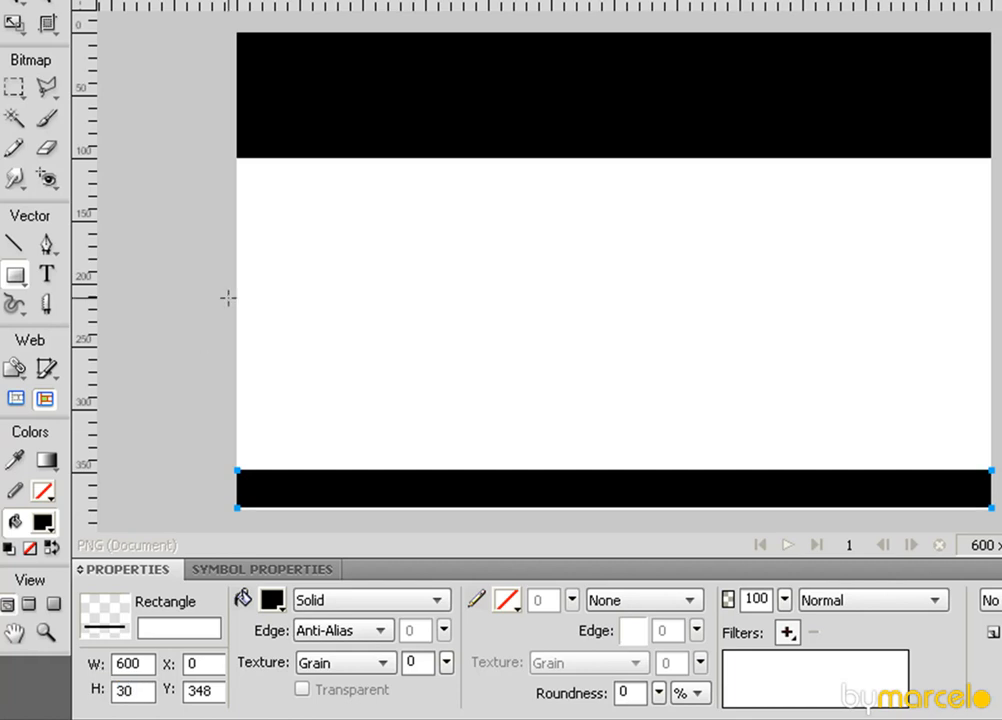
Nudge the footer rectangle down to Y 350 so it sits flush with the canvas's lower edge.
click(12, 8)
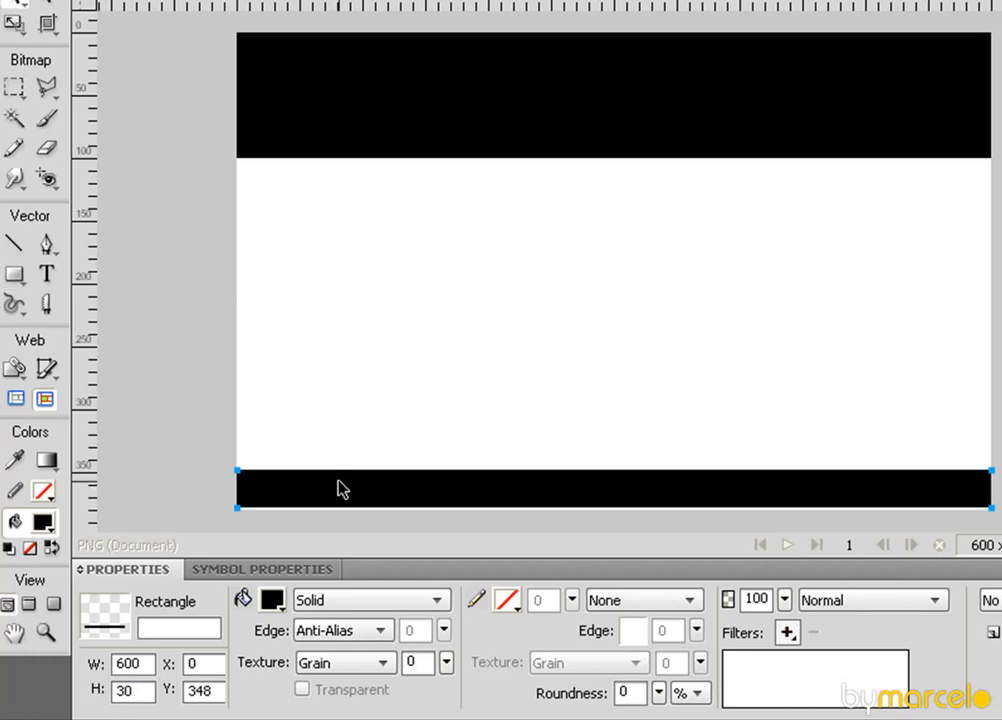
key(Down)
key(Up)
key(Down)
Draw a black column about 121 by 233 near the canvas's left side and duplicate it to about X 469 on the right.
click(14, 276)
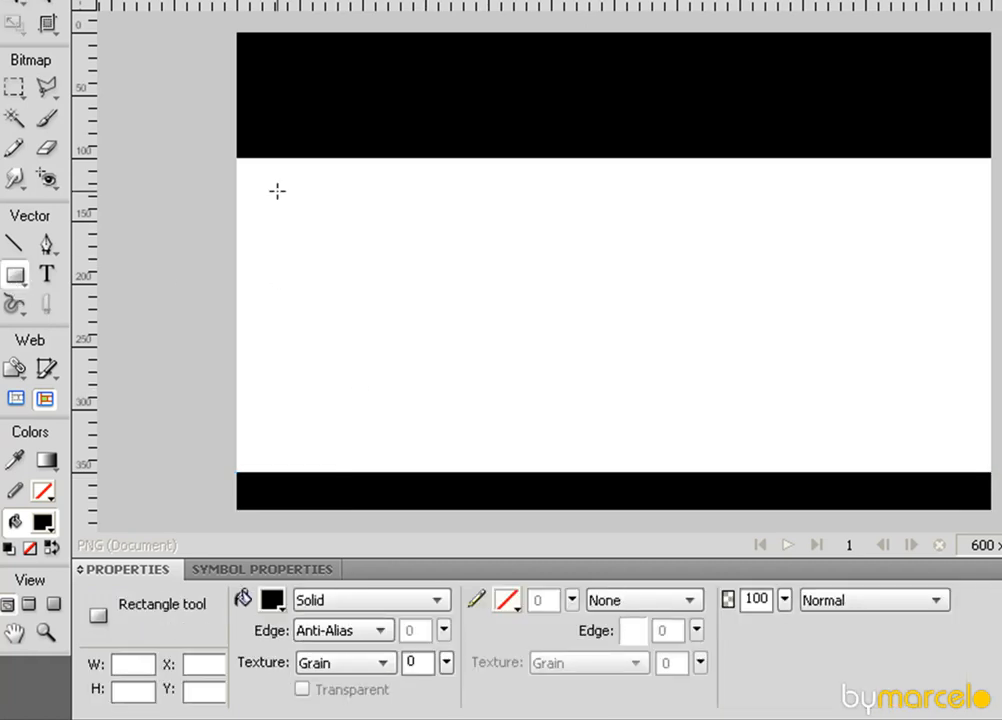
drag(248, 167, 400, 460)
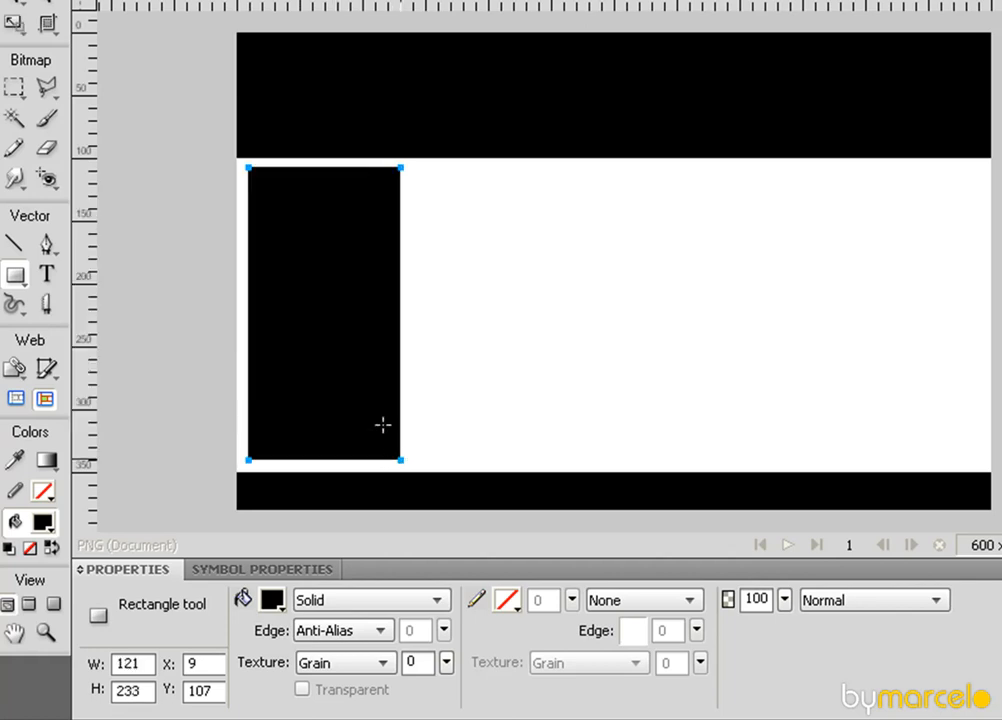
click(13, 5)
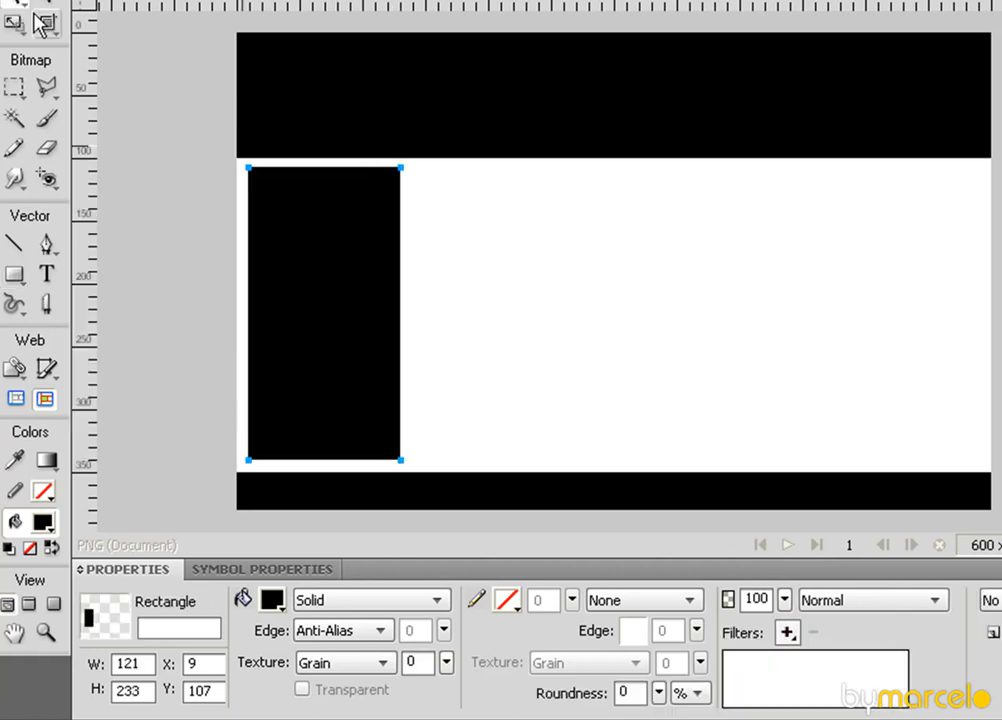
drag(327, 322, 903, 316)
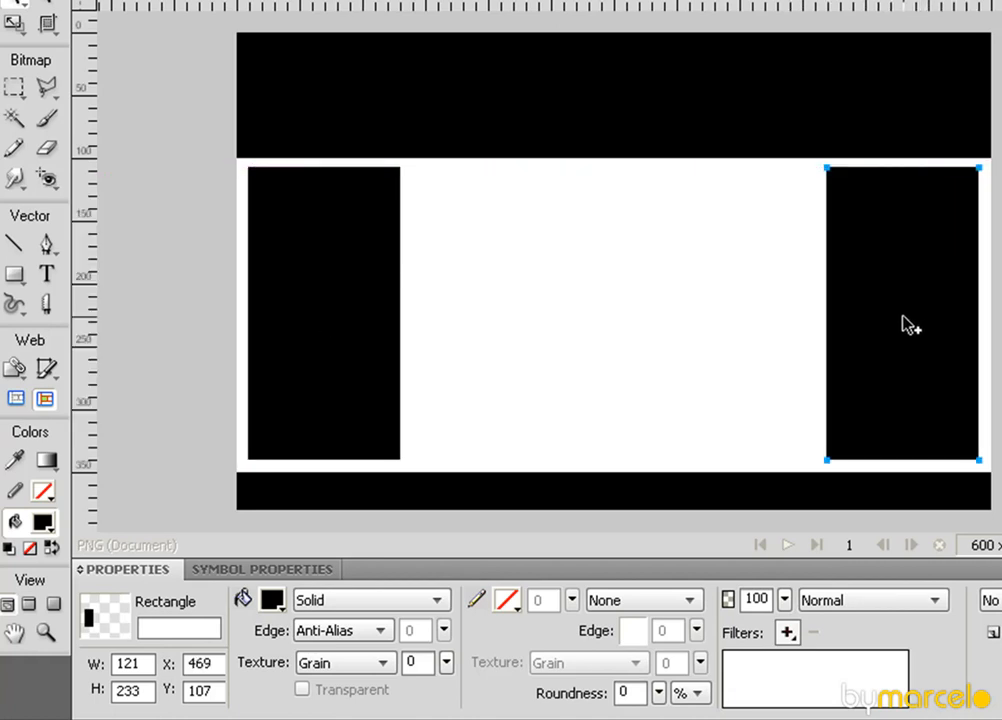
click(680, 302)
click(565, 276)
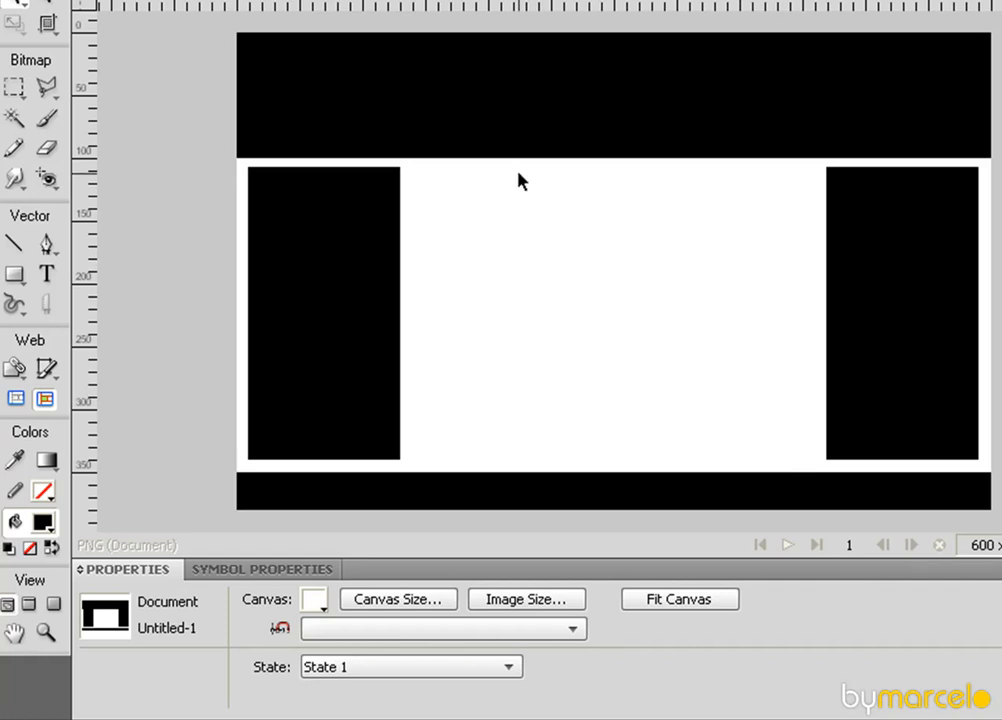
Change the left column's fill colour to red.
click(331, 277)
click(40, 522)
click(67, 383)
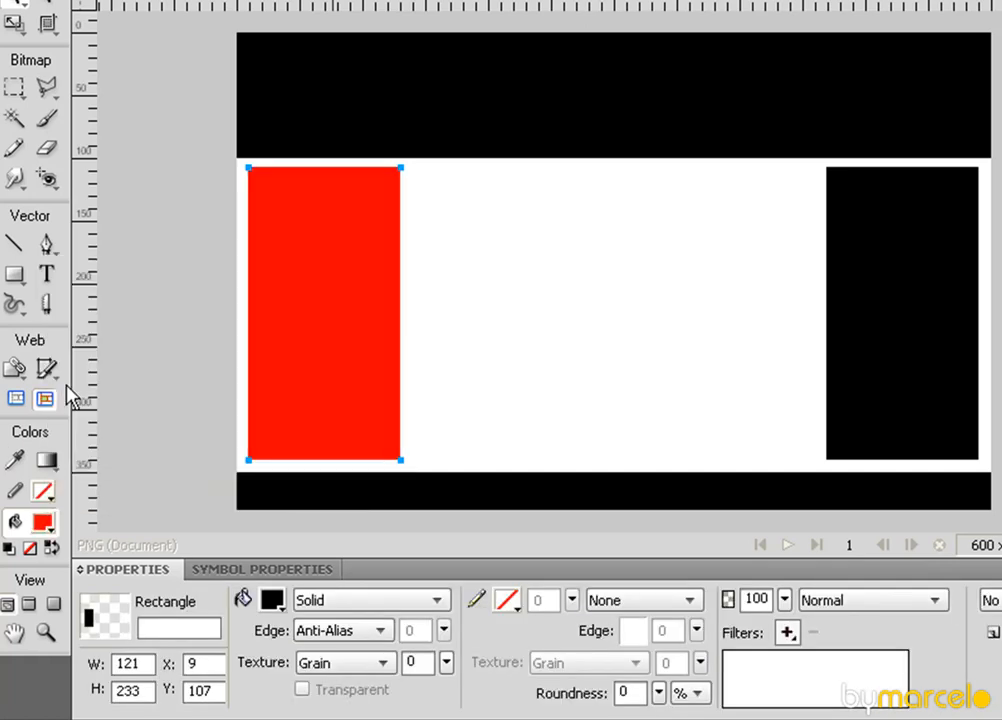
Change the right column's fill colour to yellow #FFFF00.
click(903, 333)
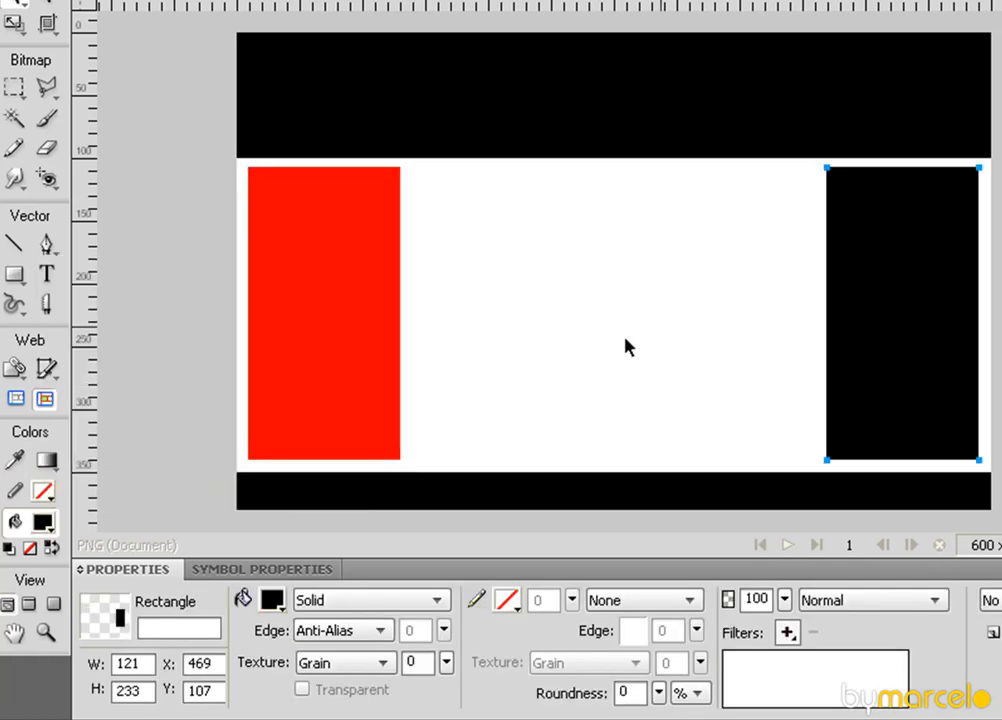
click(42, 522)
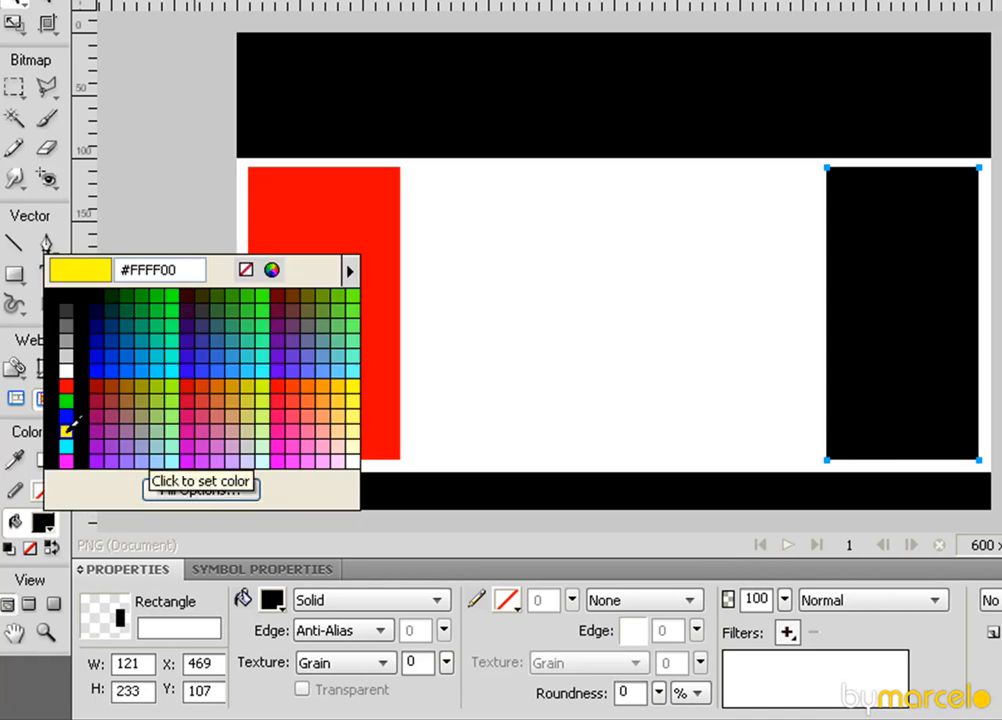
click(66, 430)
Change the footer rectangle's fill colour to blue and deselect it.
click(372, 506)
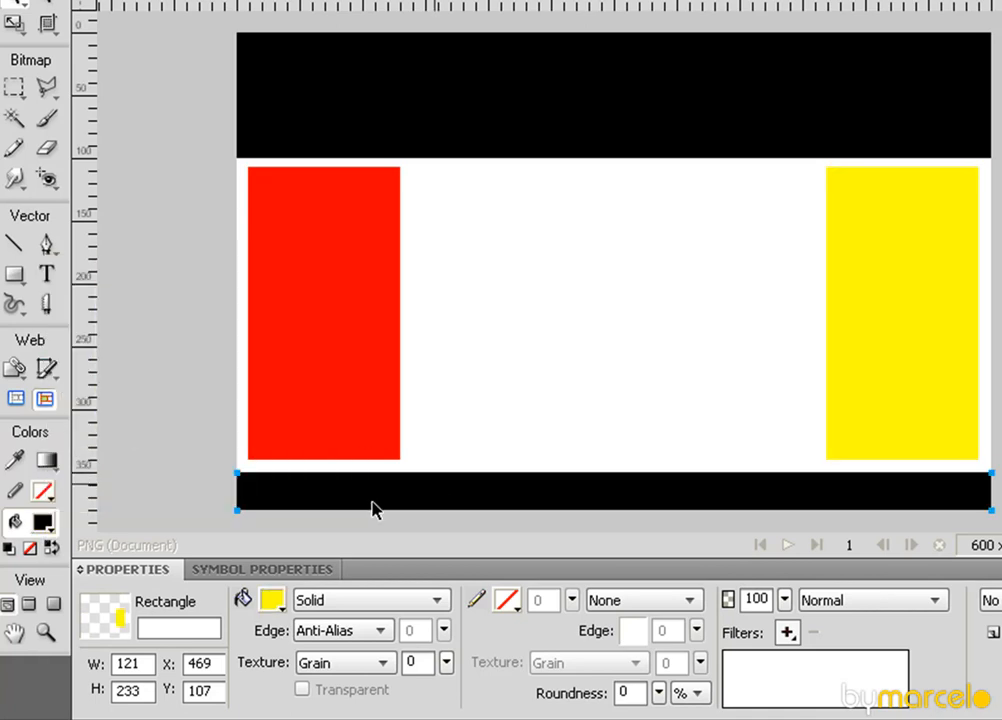
click(43, 524)
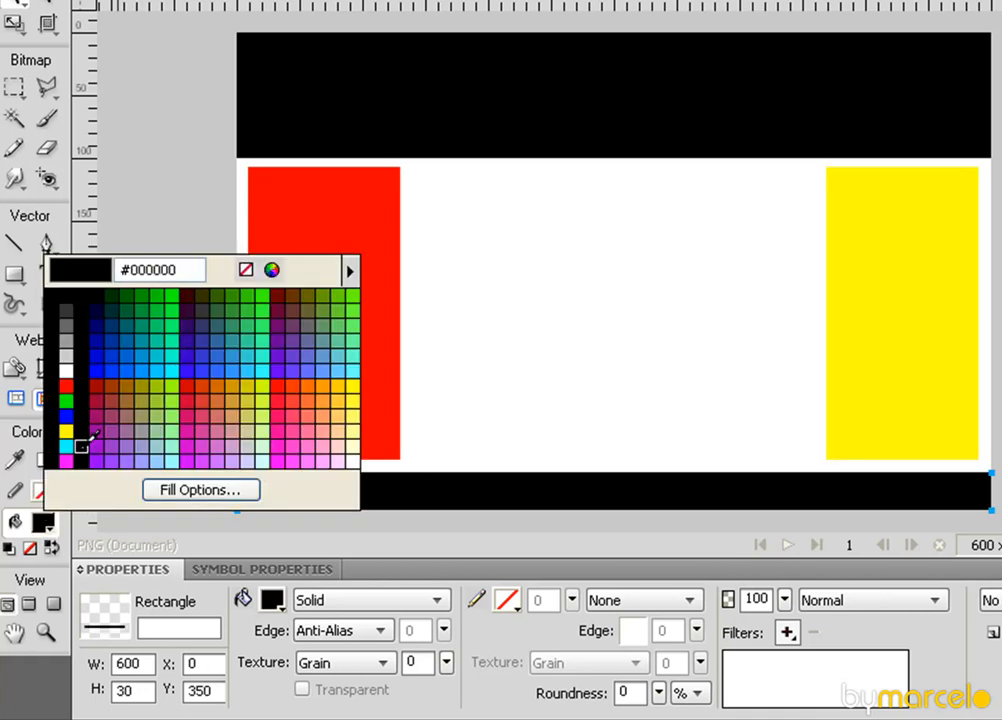
click(96, 355)
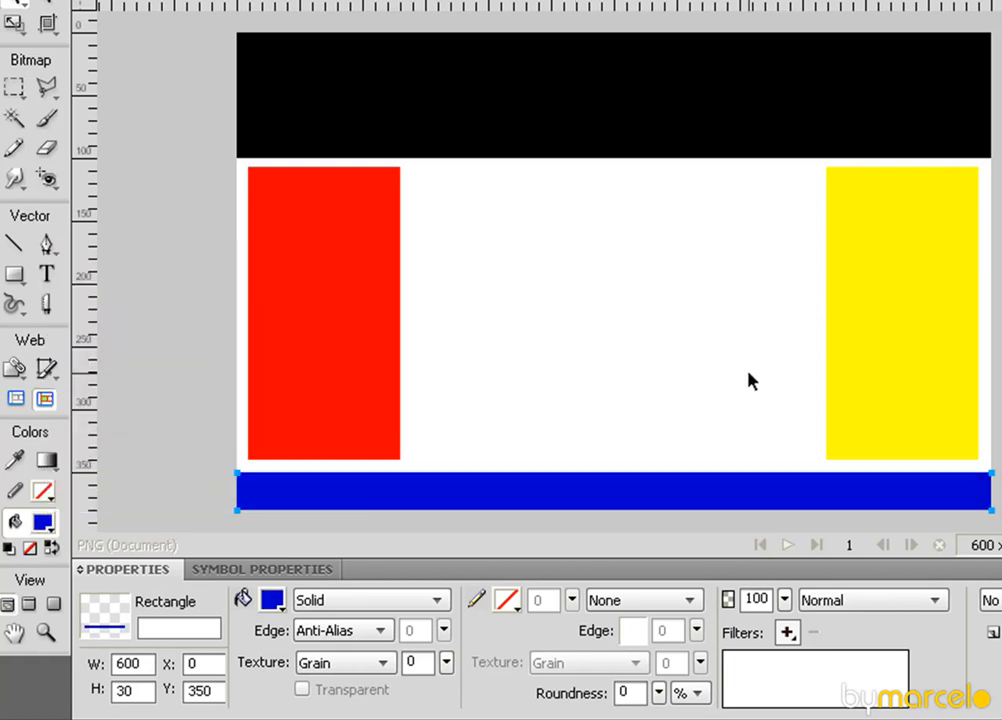
click(710, 380)
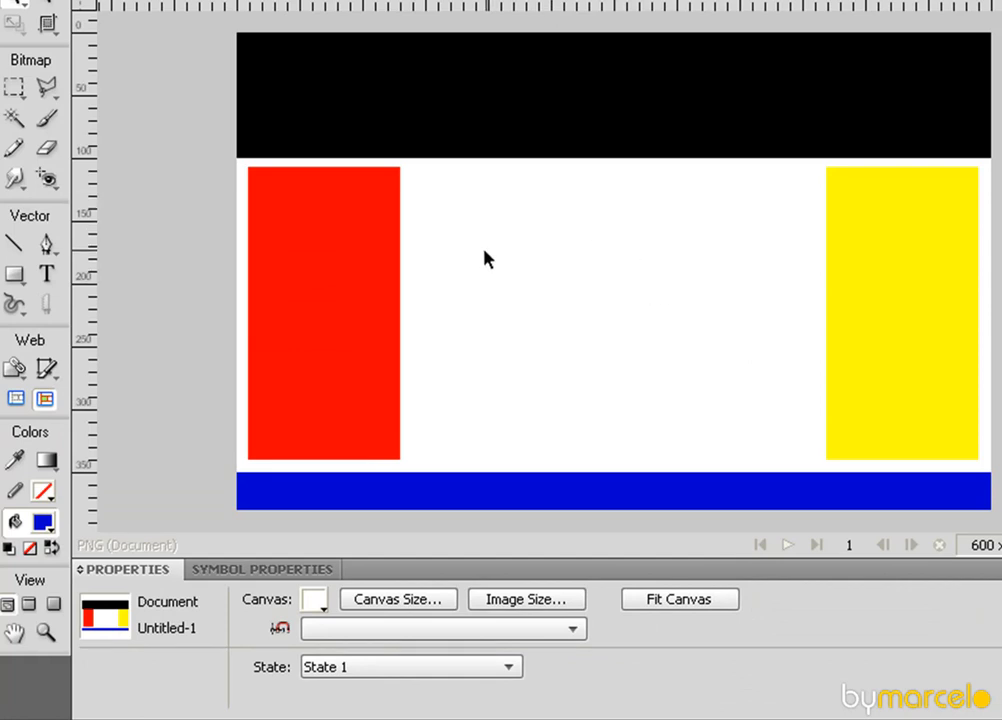
Lighten the header rectangle's fill to a custom dark gray with red, green and blue at about 32.
click(44, 522)
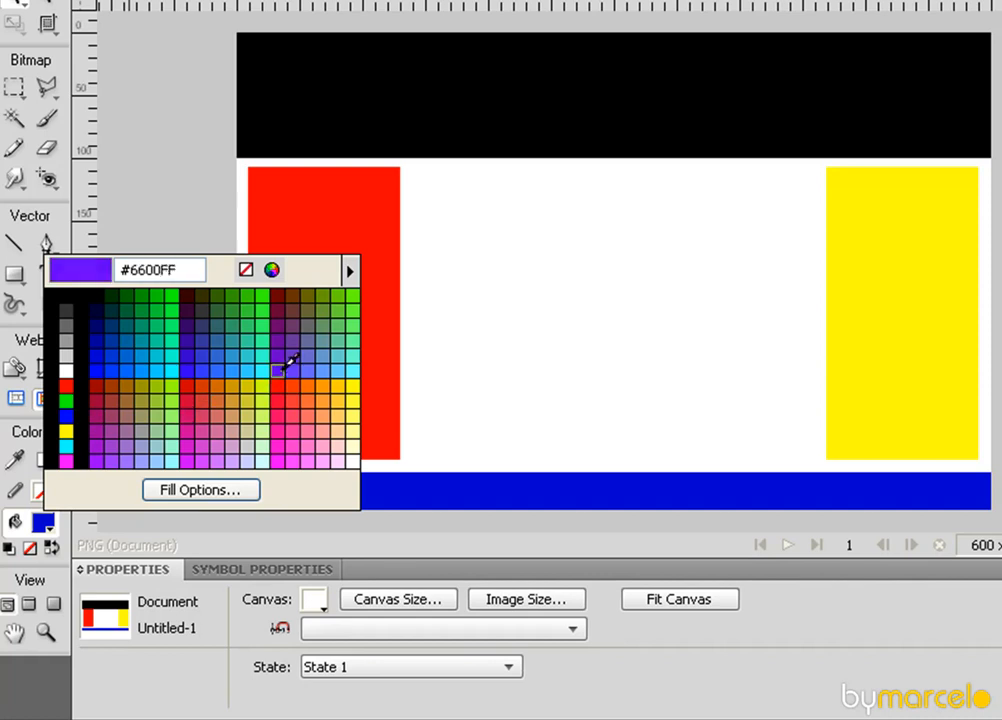
key(Escape)
click(488, 139)
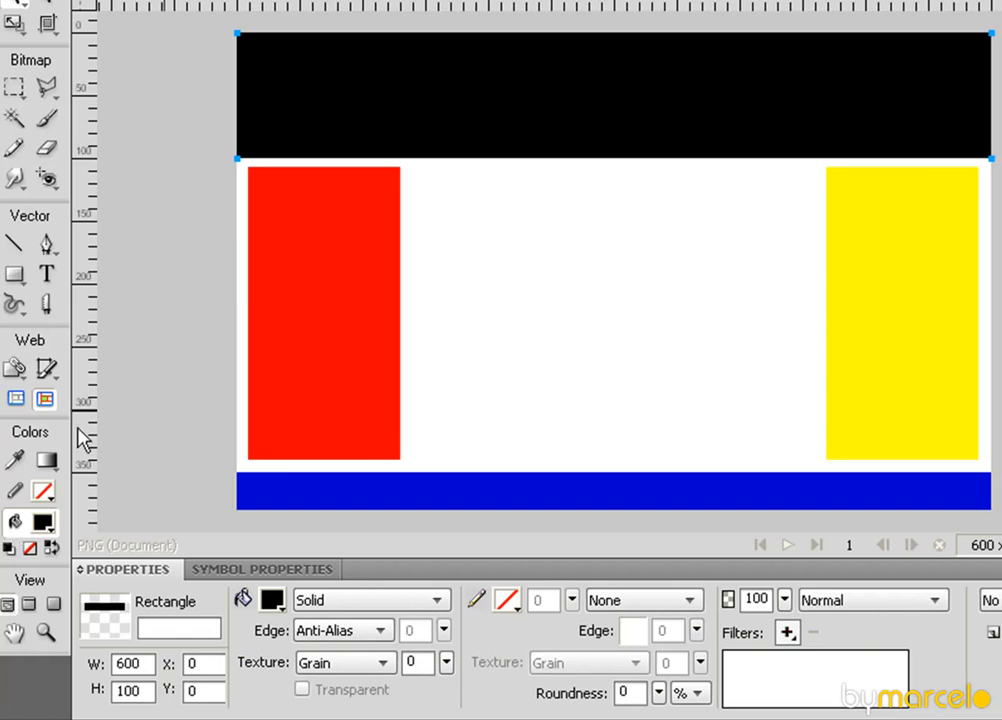
click(50, 516)
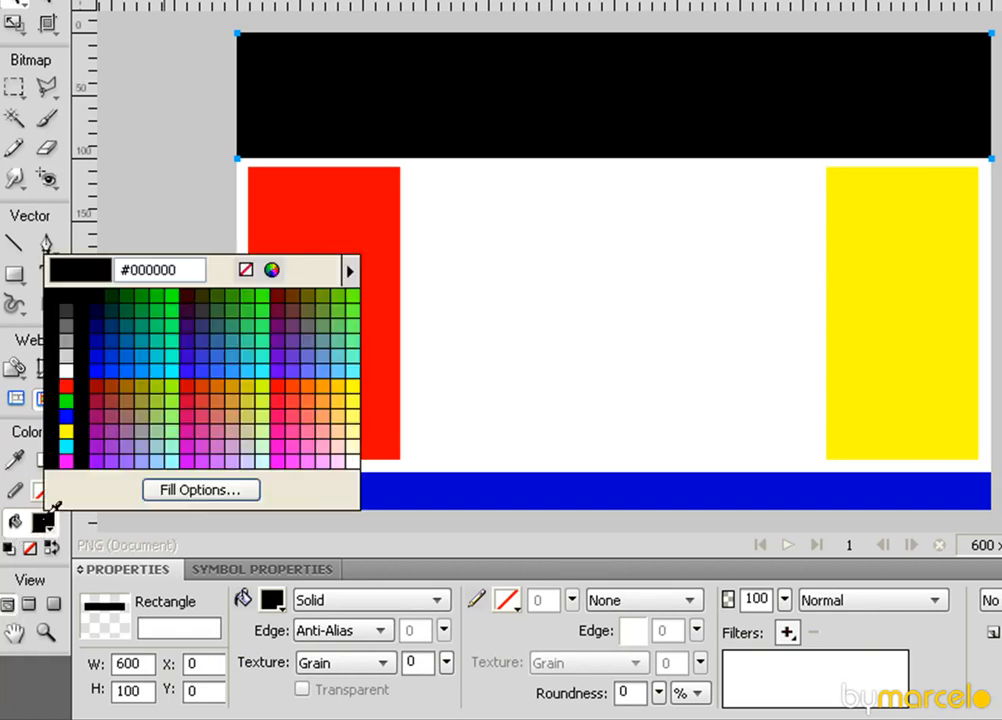
click(275, 271)
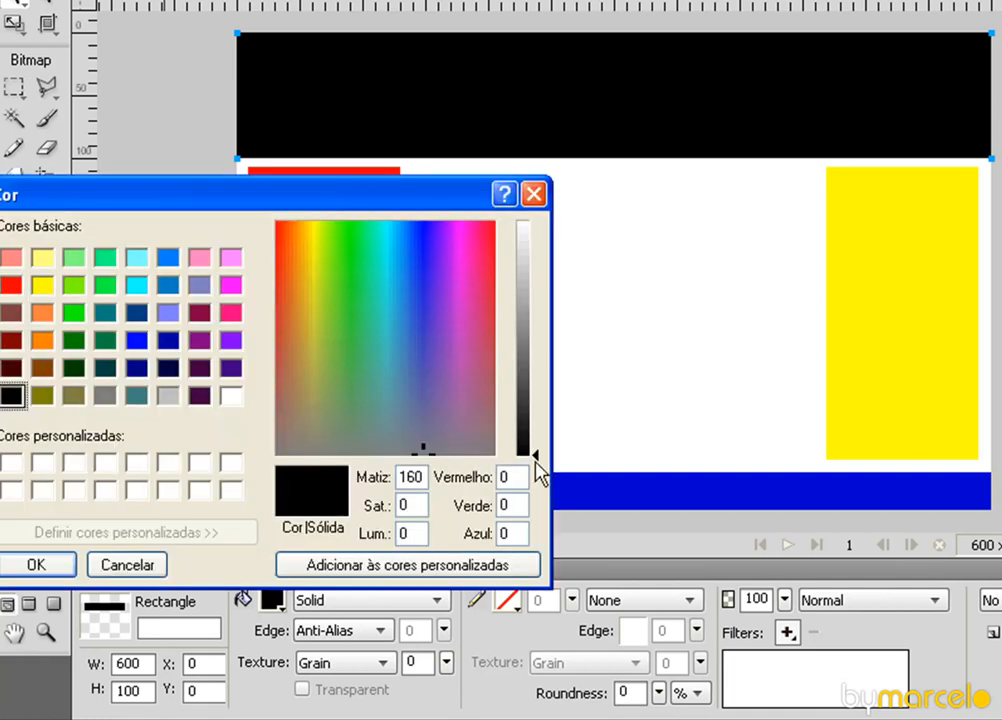
drag(535, 460, 540, 425)
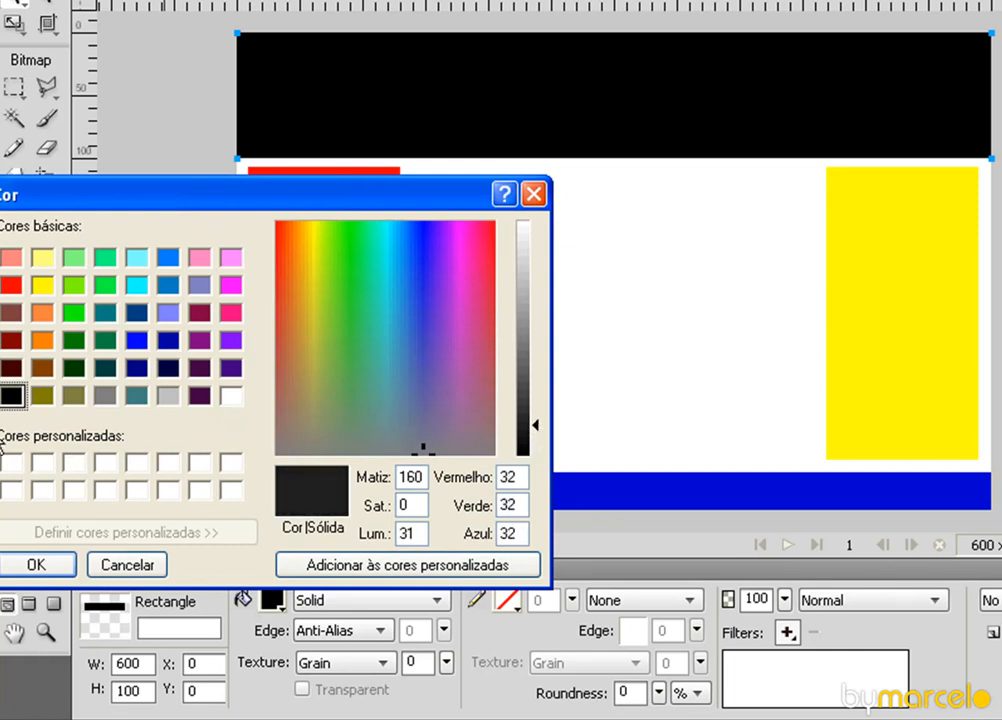
click(35, 564)
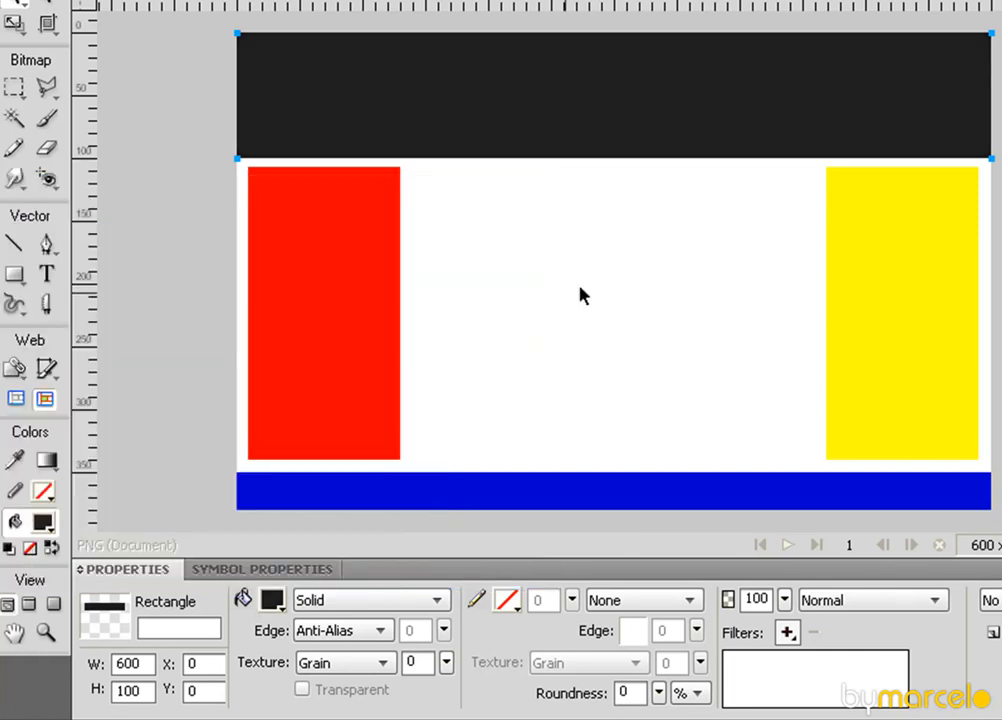
click(584, 223)
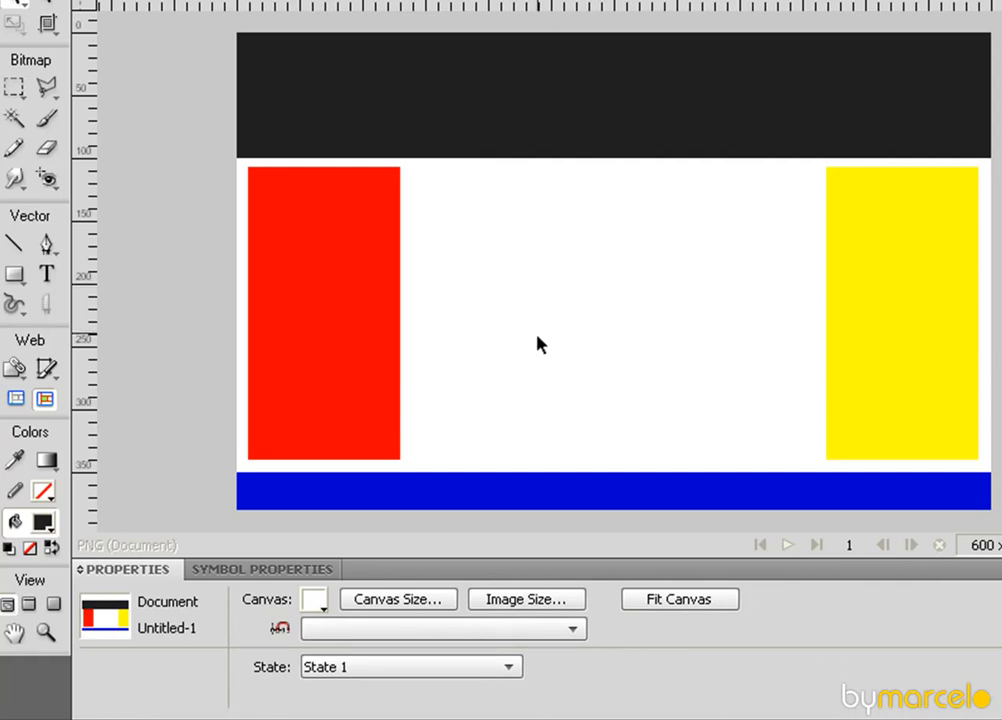
Darken the left column's fill to a custom dark red with red at about 151, green 0 and blue 0.
click(303, 284)
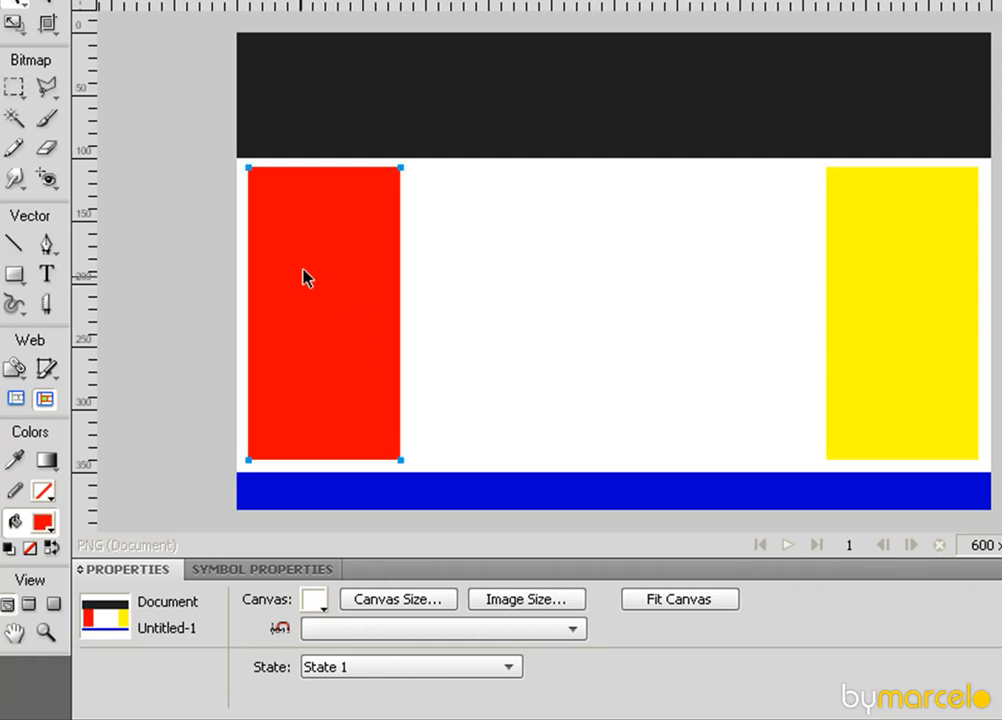
click(44, 521)
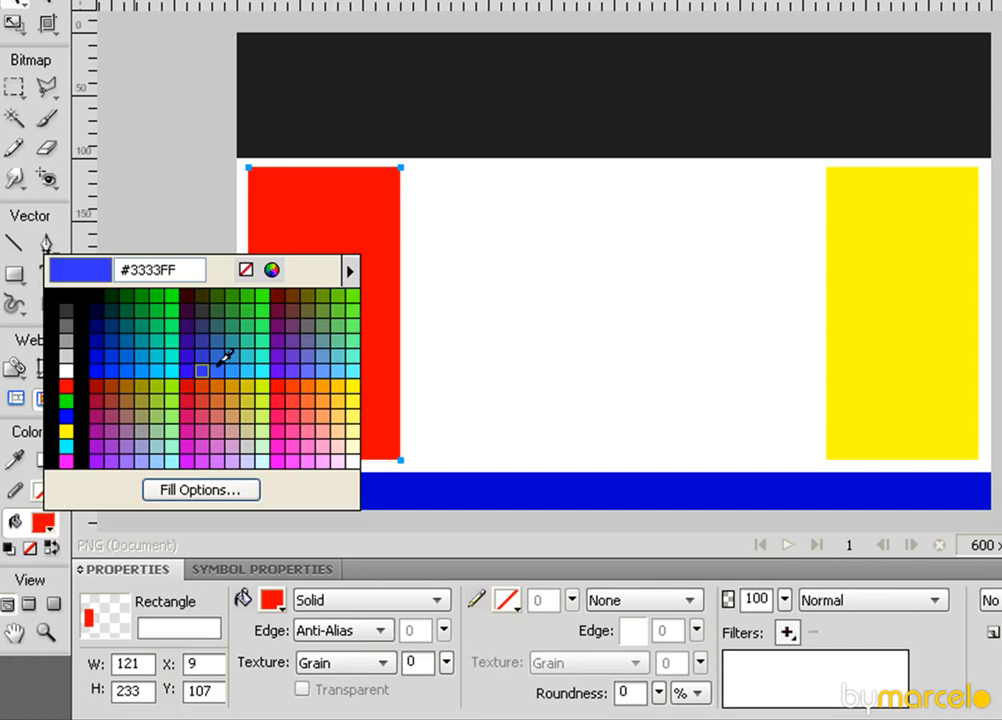
click(272, 270)
drag(540, 345, 539, 396)
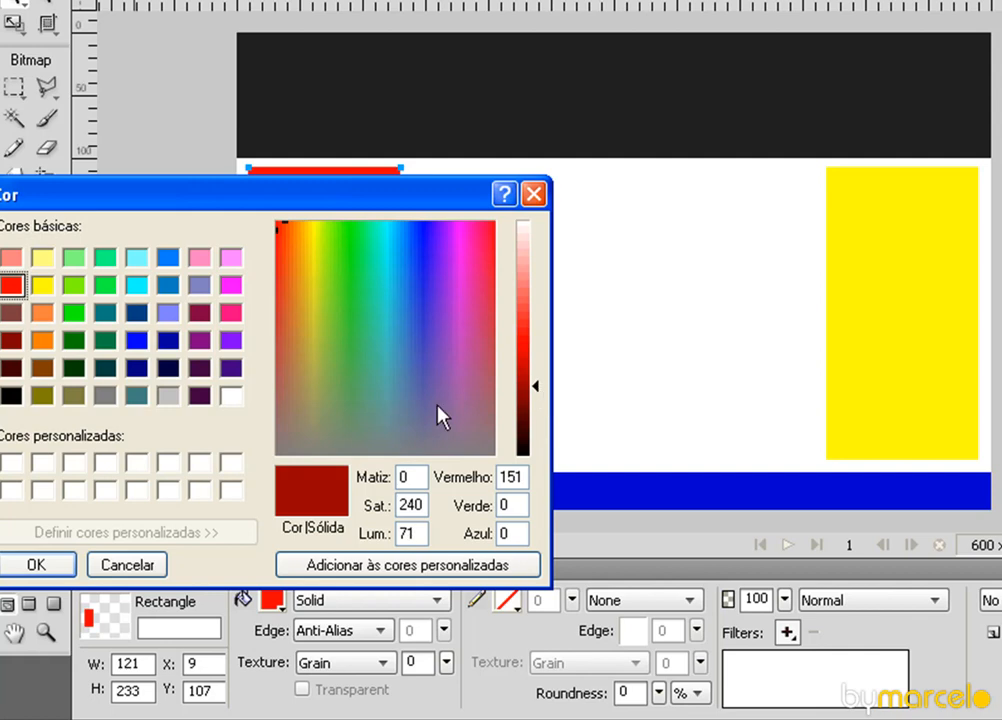
click(62, 566)
click(434, 387)
click(331, 275)
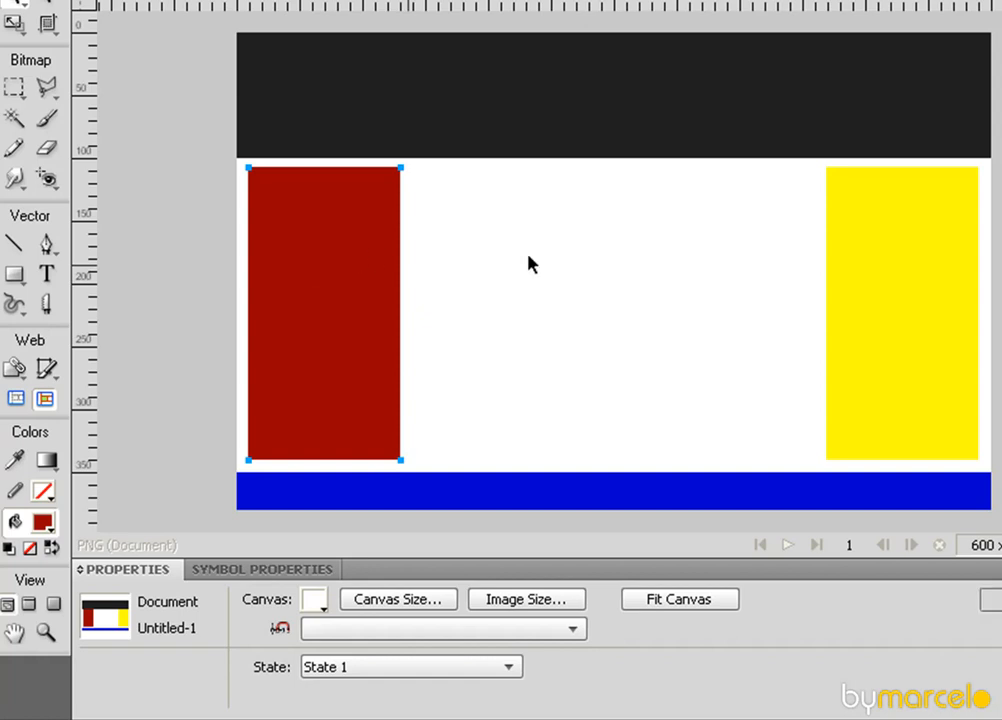
click(754, 282)
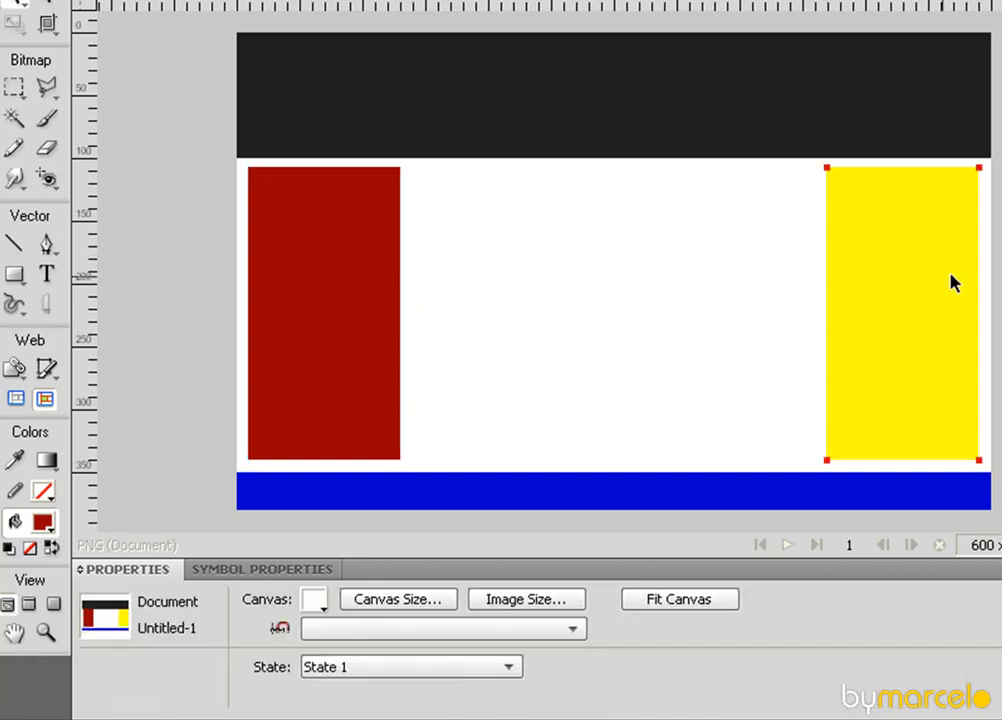
Lighten the right column's fill to a custom pale yellow with red 255, green 255 and blue about 176, and deselect it.
click(954, 283)
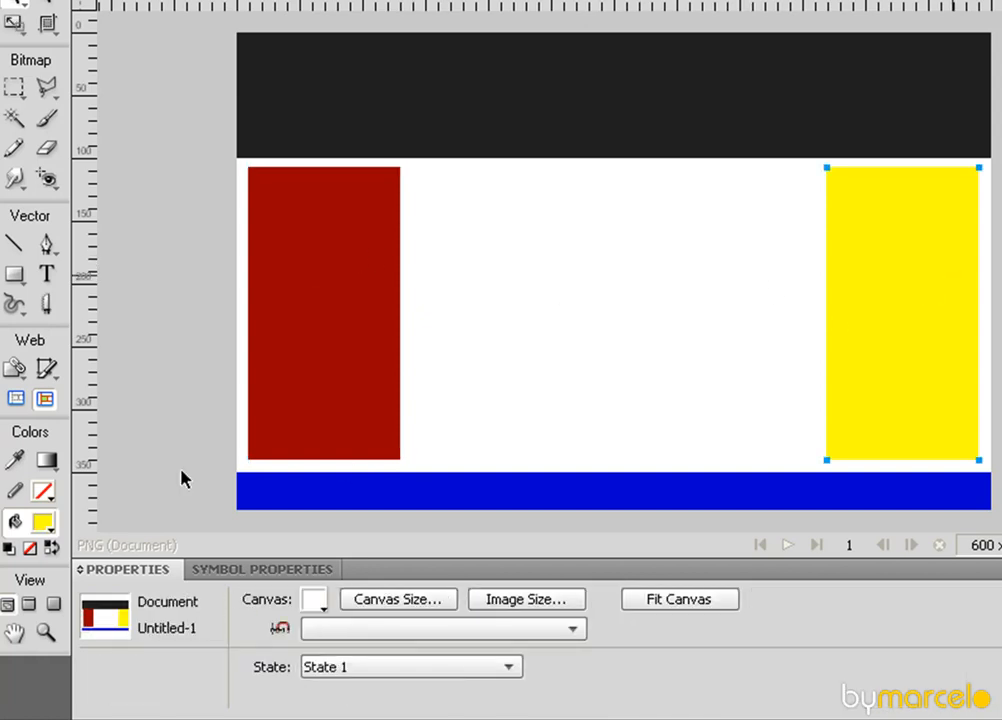
click(43, 524)
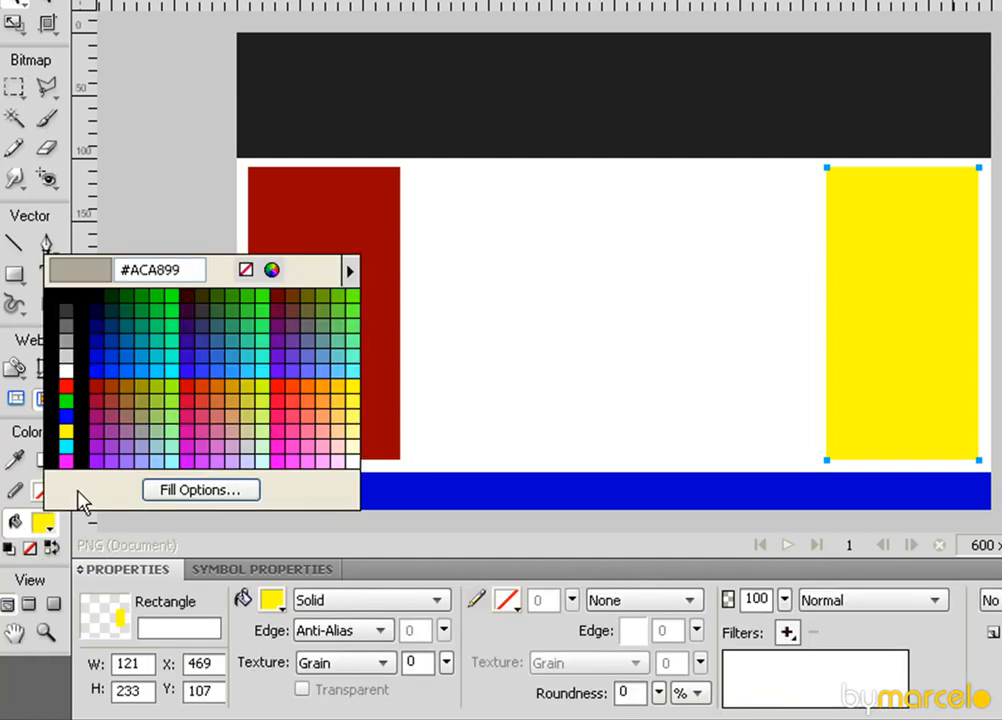
click(271, 270)
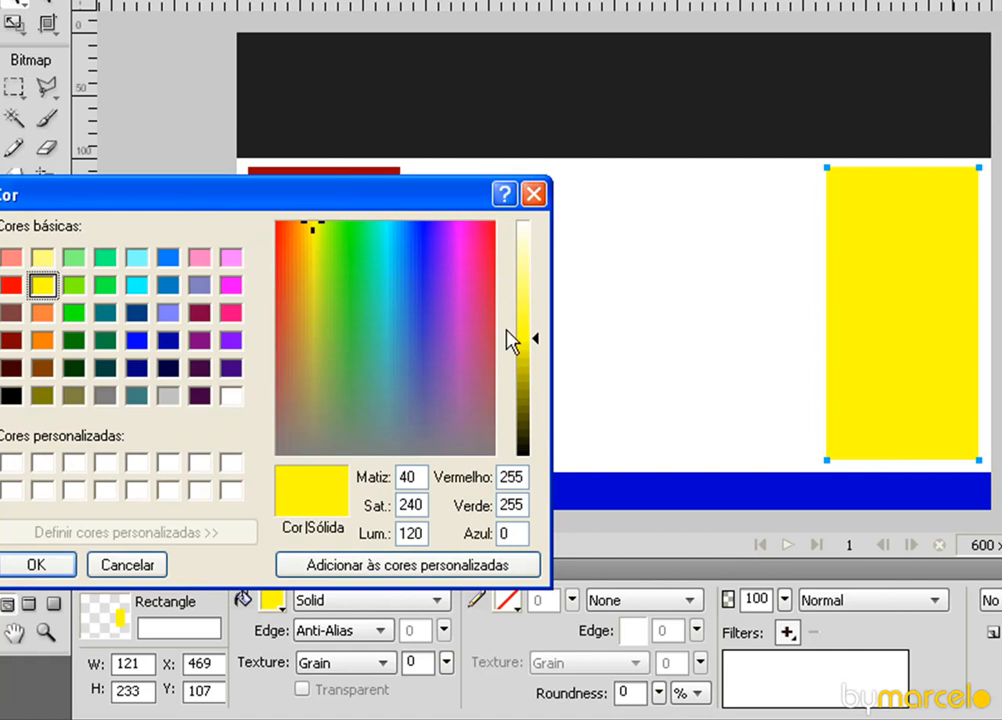
drag(539, 340, 536, 258)
click(55, 568)
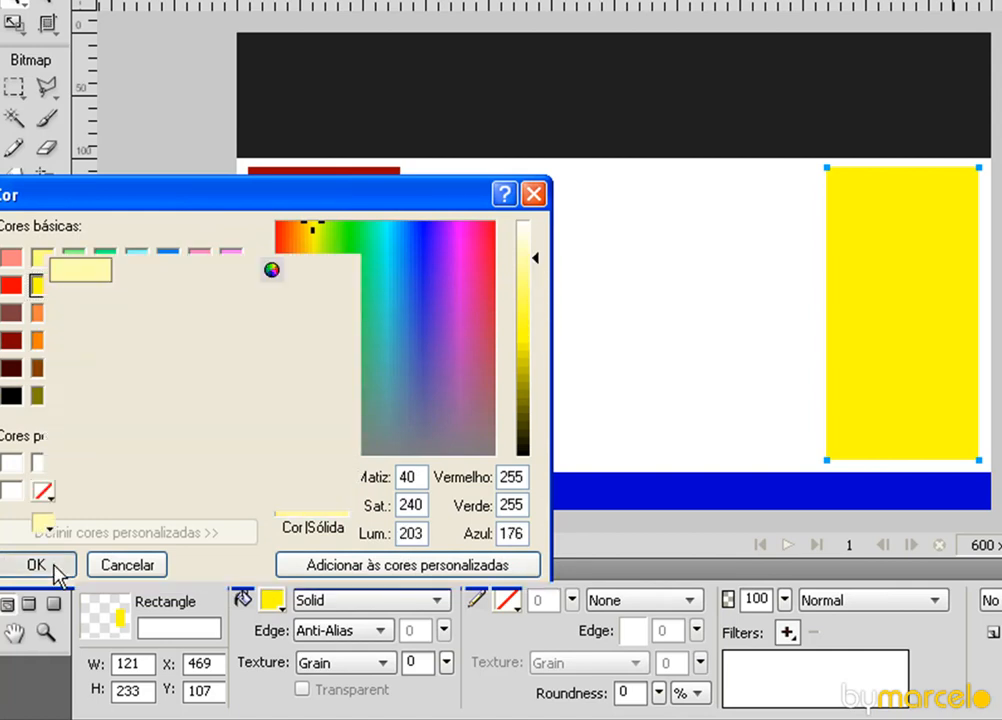
click(499, 418)
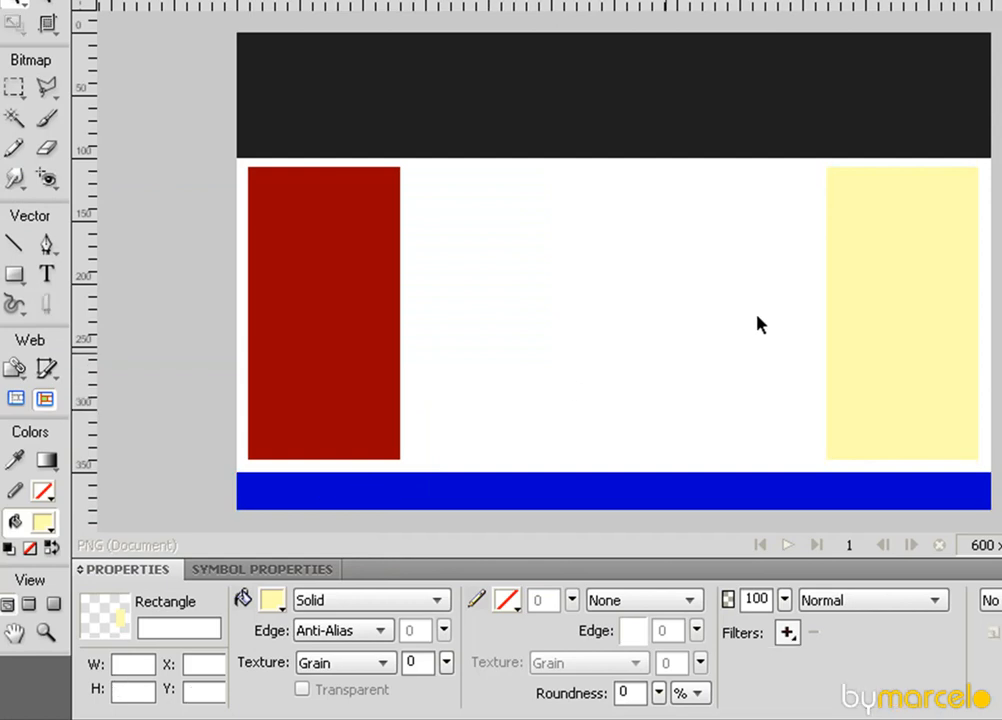
click(894, 302)
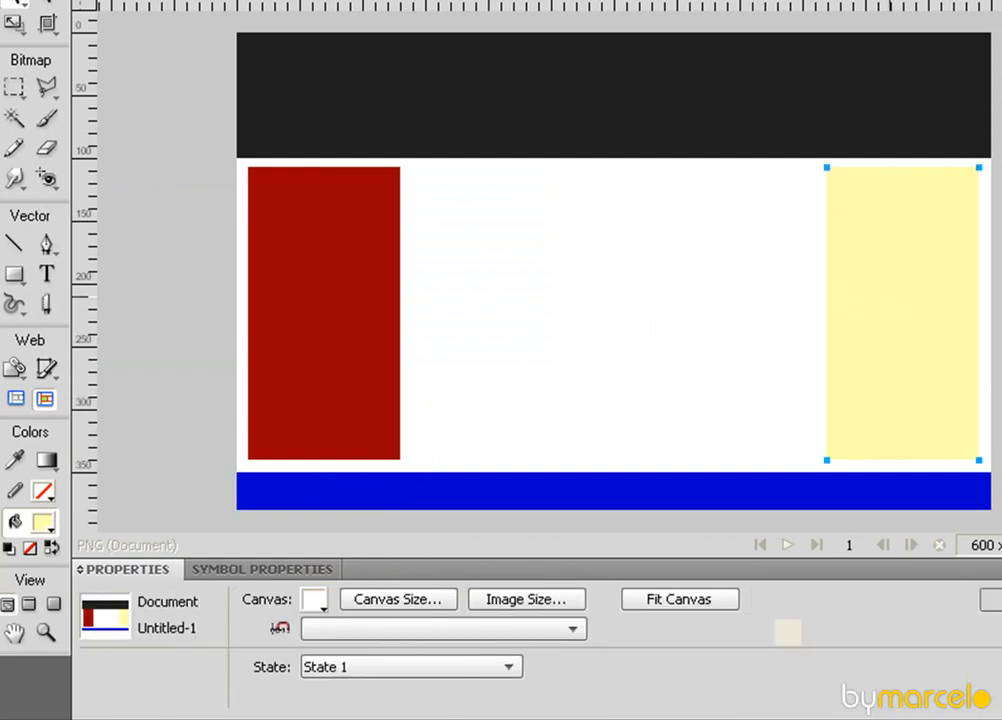
click(603, 252)
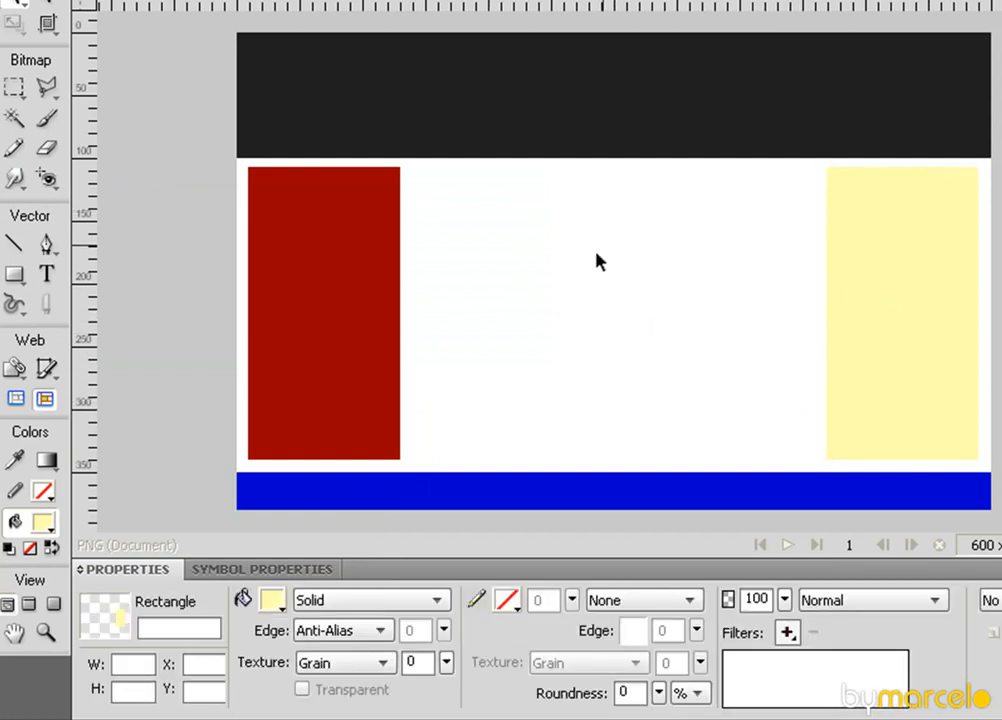
Change the footer rectangle's fill to a custom medium blue with red about 13, green 102 and blue 191, and deselect it.
click(521, 503)
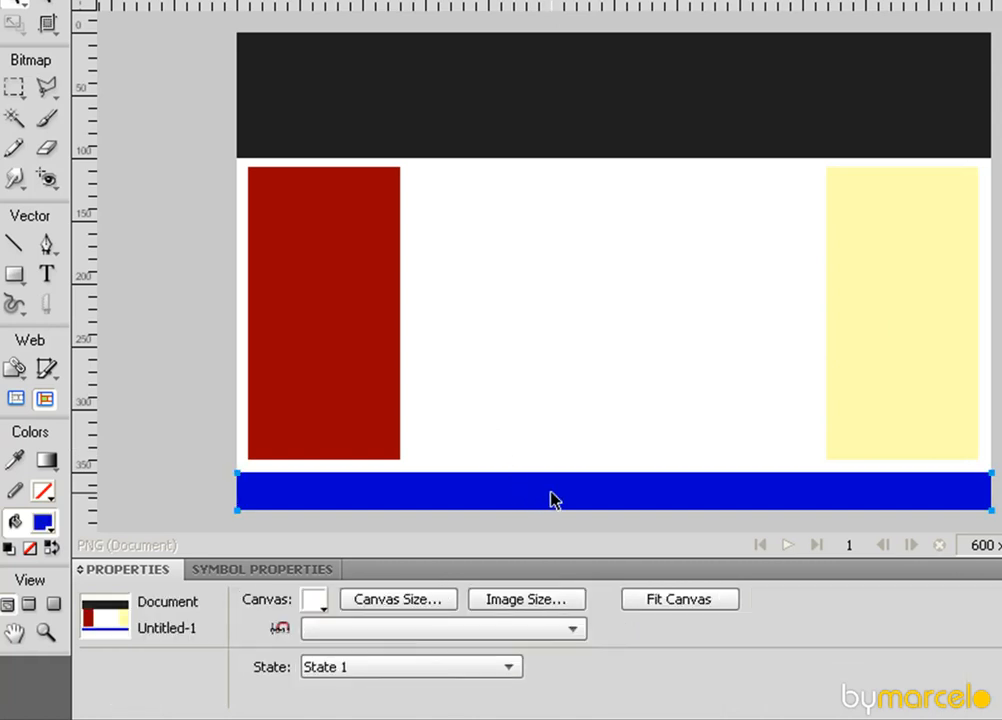
click(46, 527)
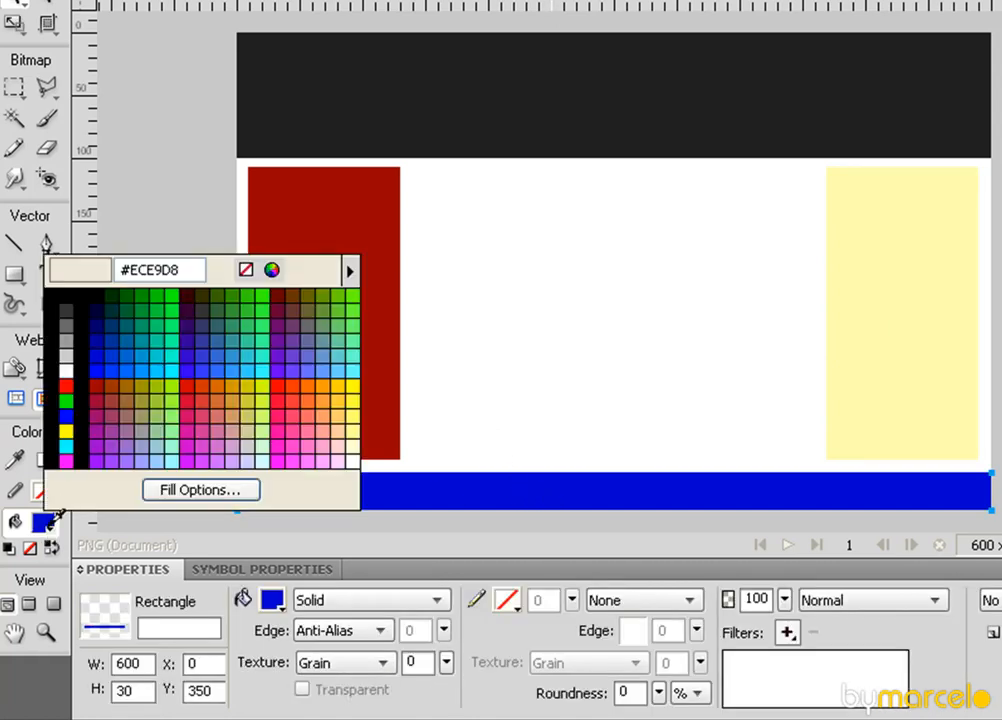
click(273, 270)
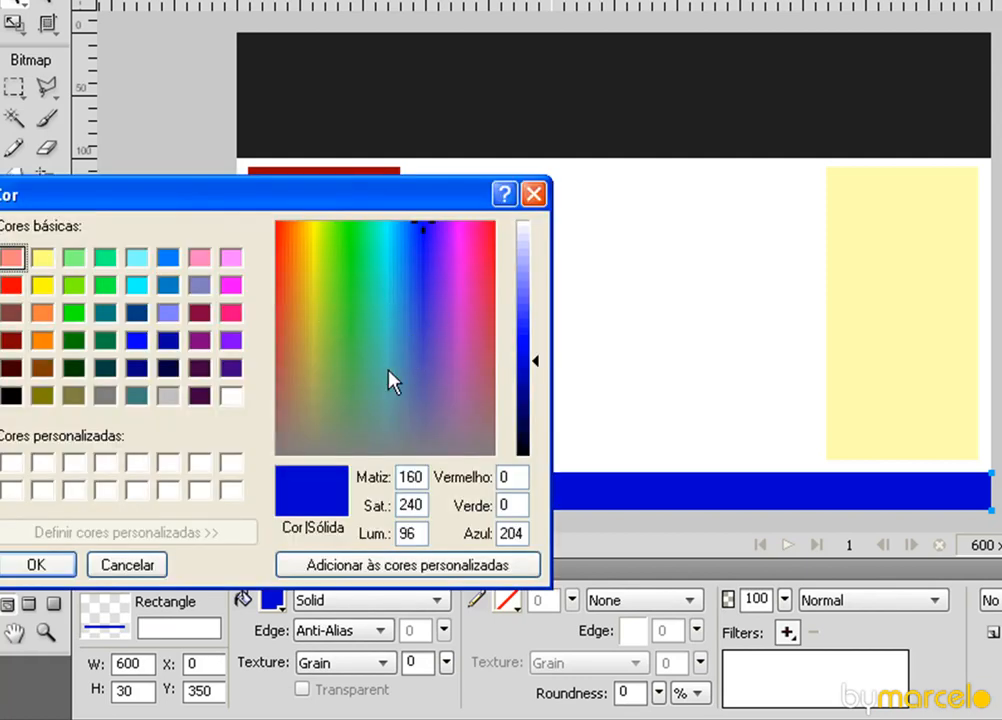
drag(337, 268, 389, 369)
drag(409, 348, 424, 281)
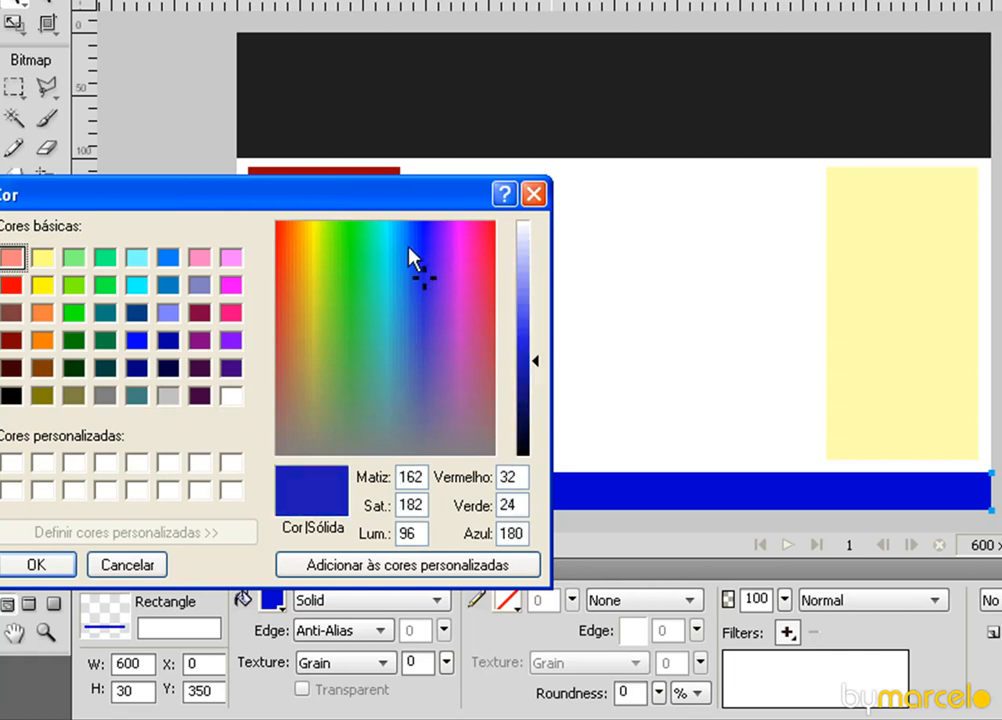
mouse_move(420, 276)
mouse_down()
mouse_move(407, 250)
mouse_move(408, 262)
mouse_up()
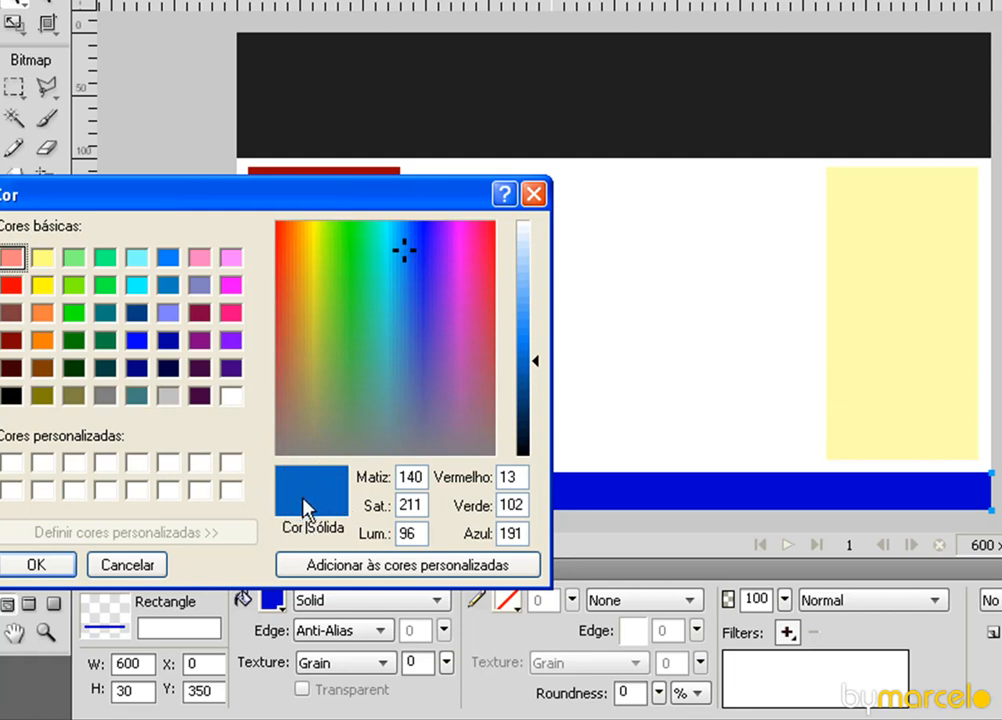
click(50, 567)
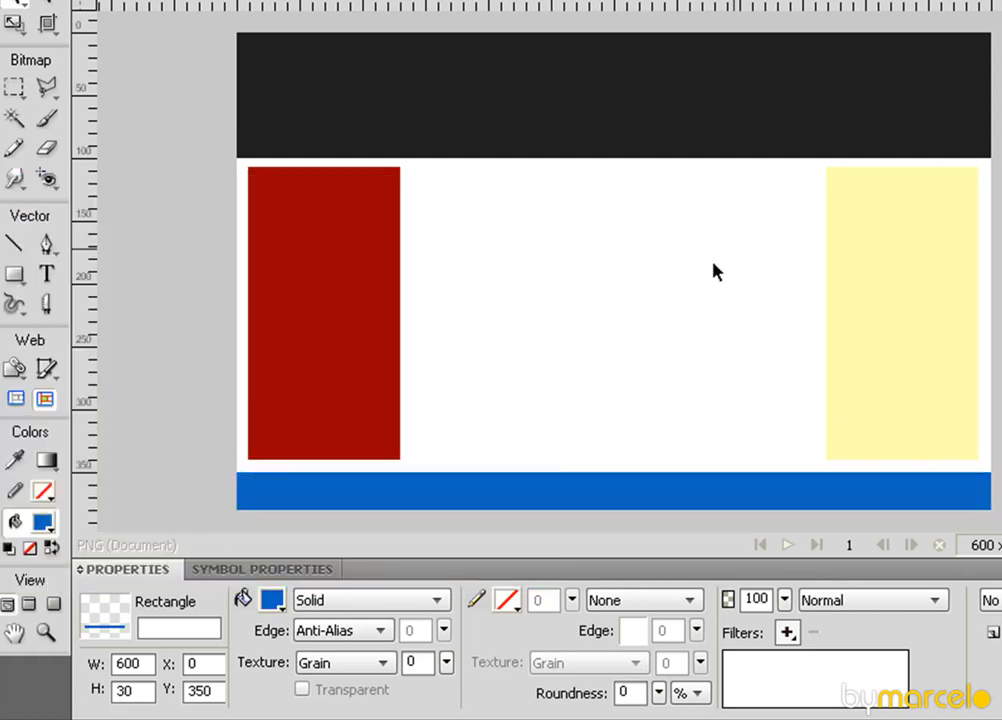
click(586, 476)
click(603, 328)
click(571, 490)
click(604, 369)
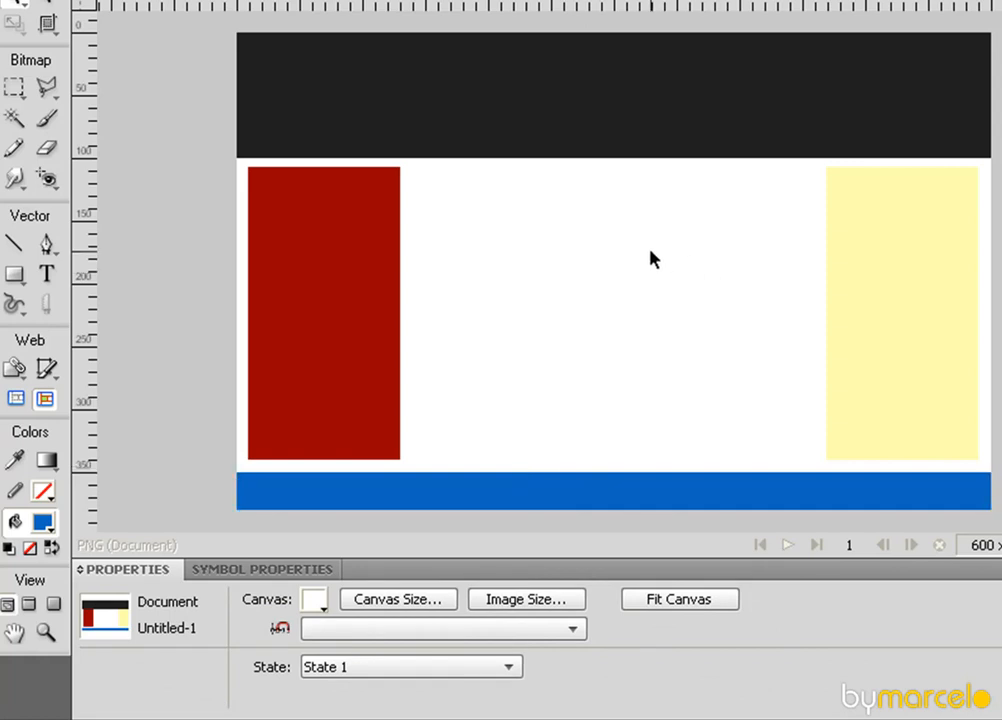
Add the text "FIREWORKS" near the upper edge of the white area between the two columns.
click(45, 273)
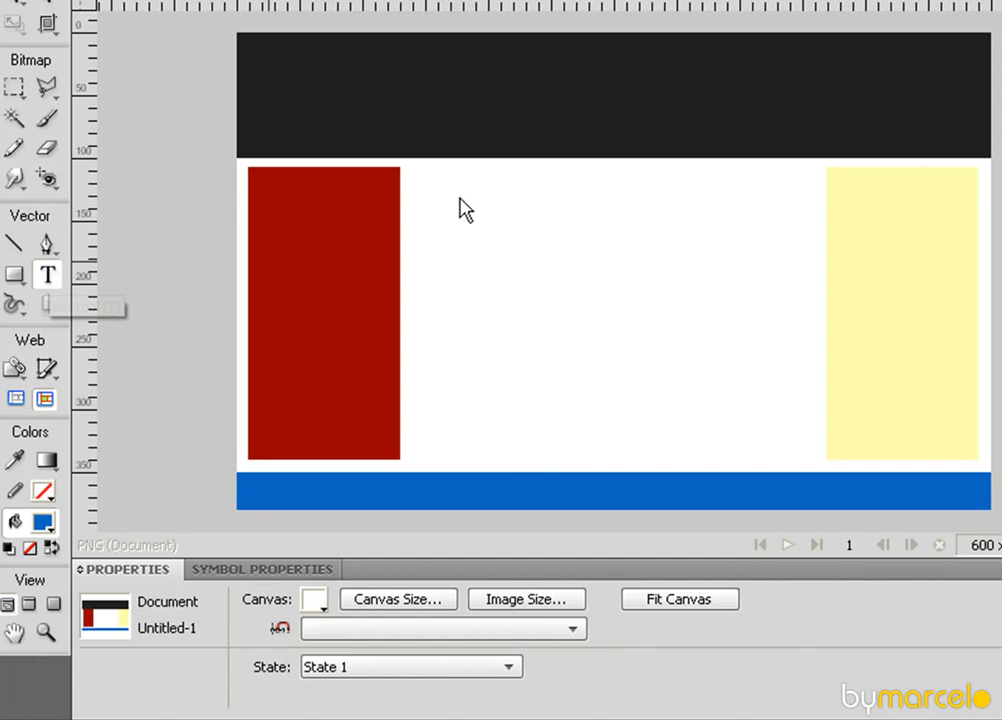
click(550, 215)
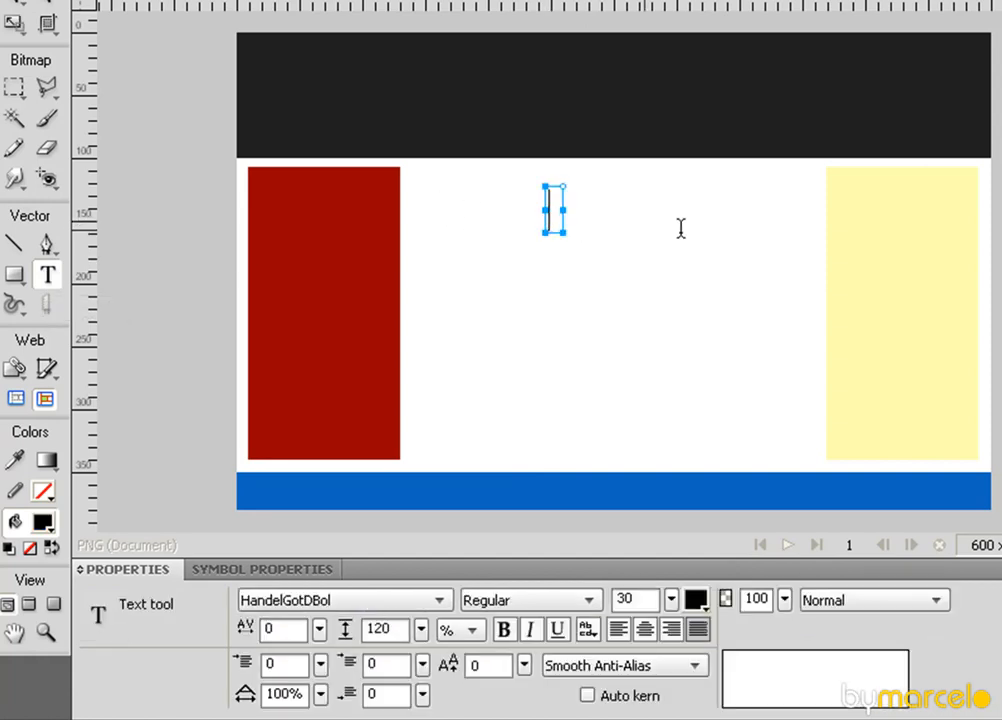
text(FIREO)
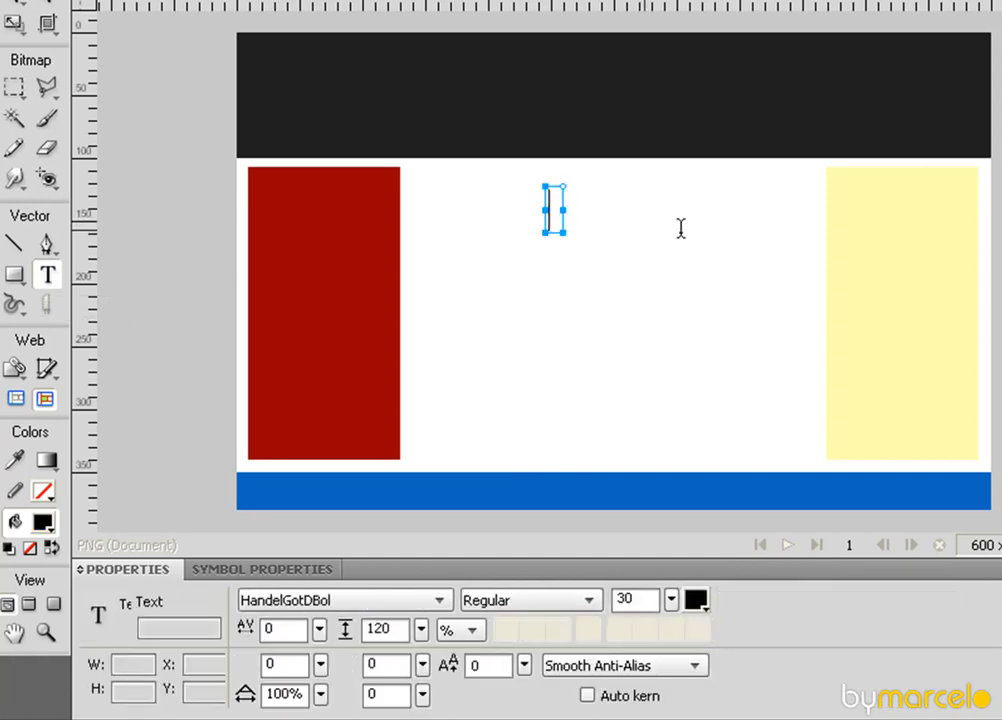
key(BackSpace)
key(BackSpace)
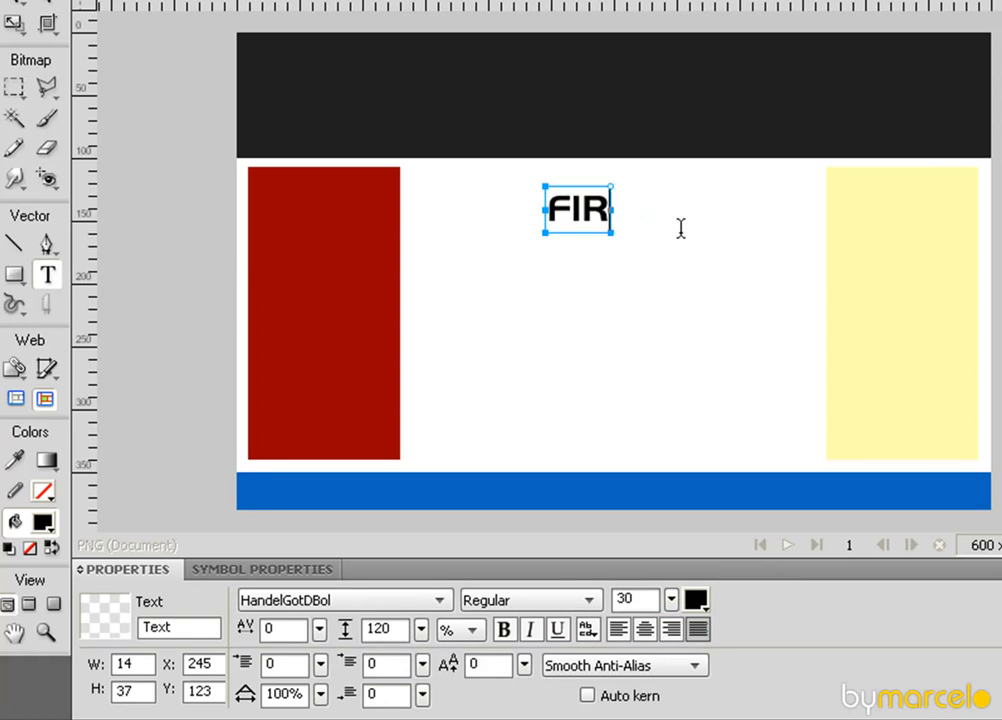
text(EWO)
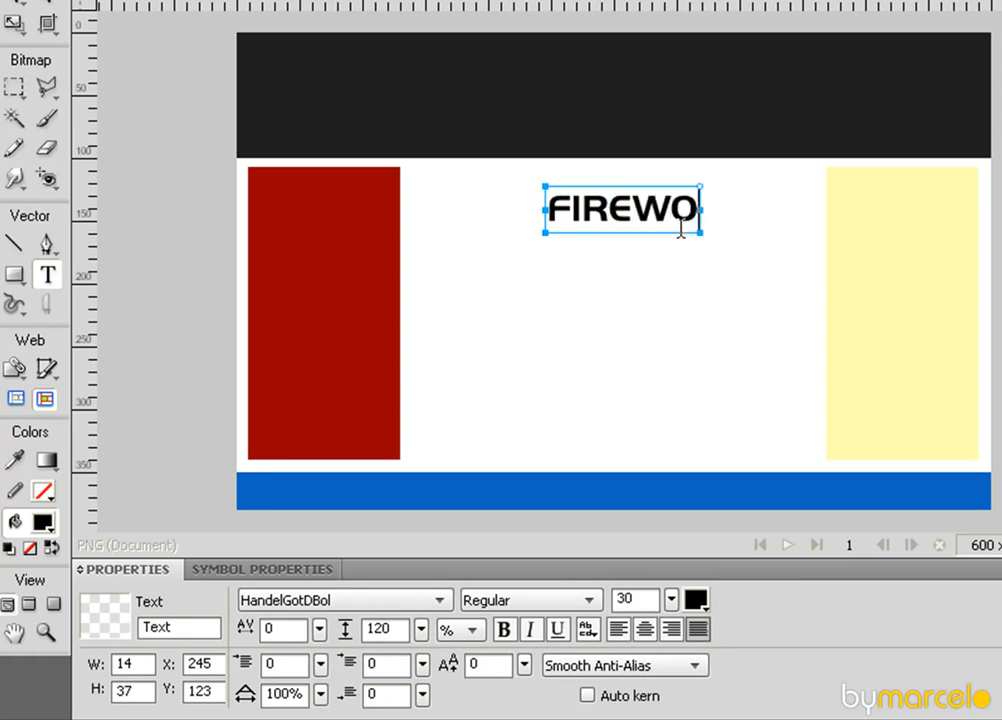
text(RKS)
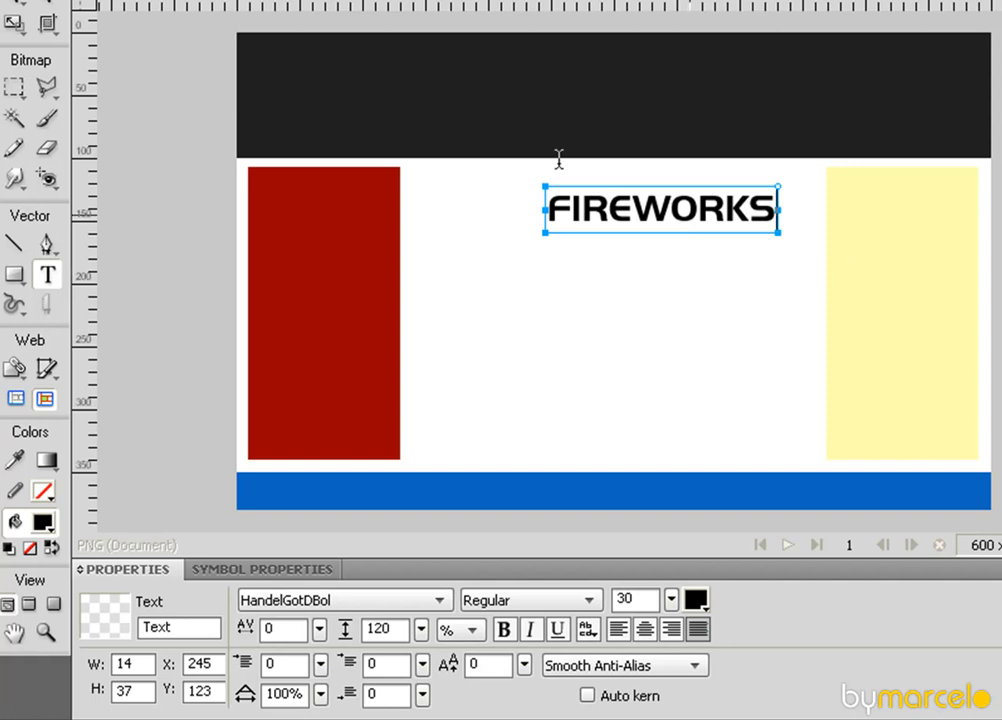
click(10, 8)
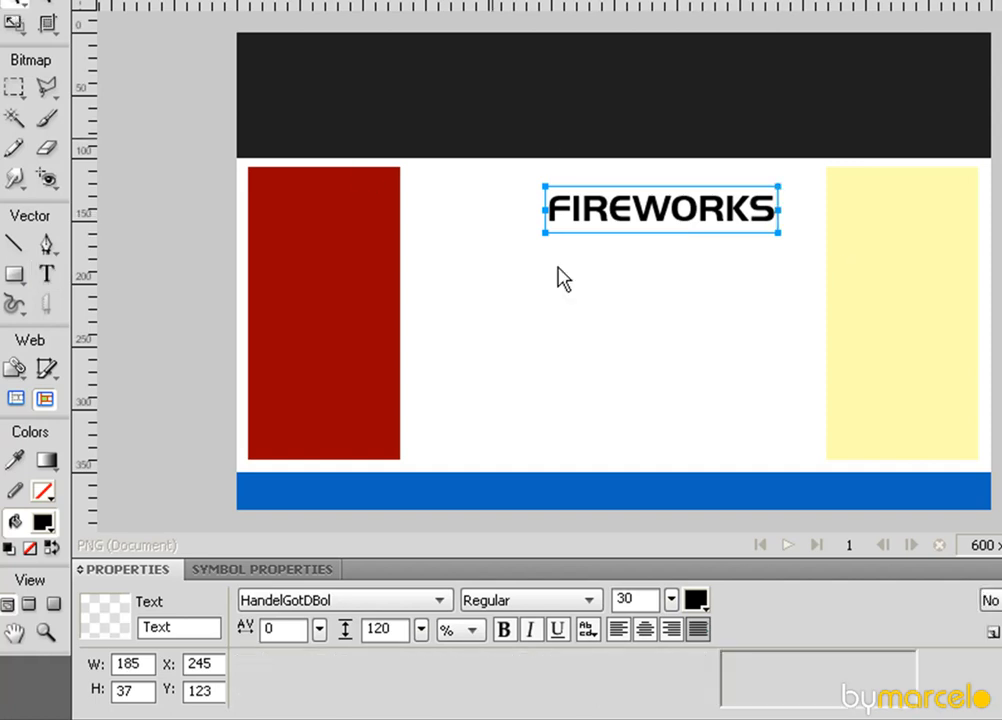
Move the FIREWORKS text onto the dark header and change its fill colour to white.
drag(636, 224, 537, 107)
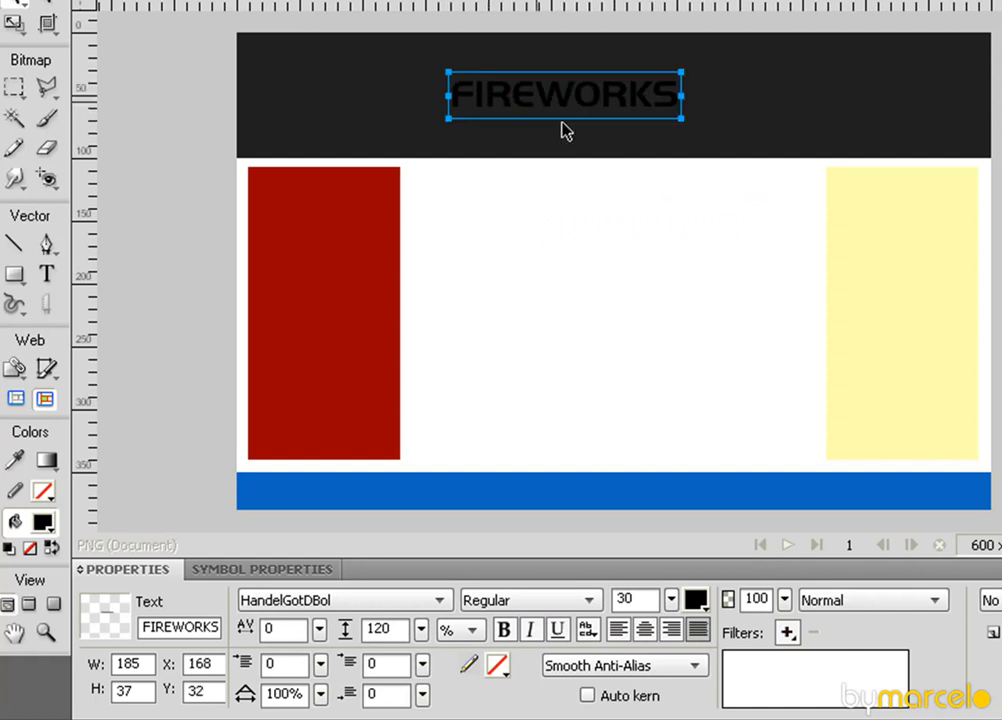
click(44, 522)
click(66, 355)
Recolour the FIREWORKS text dark gray and place it in the white area between the columns at about X 251, Y 177.
drag(539, 98, 839, 335)
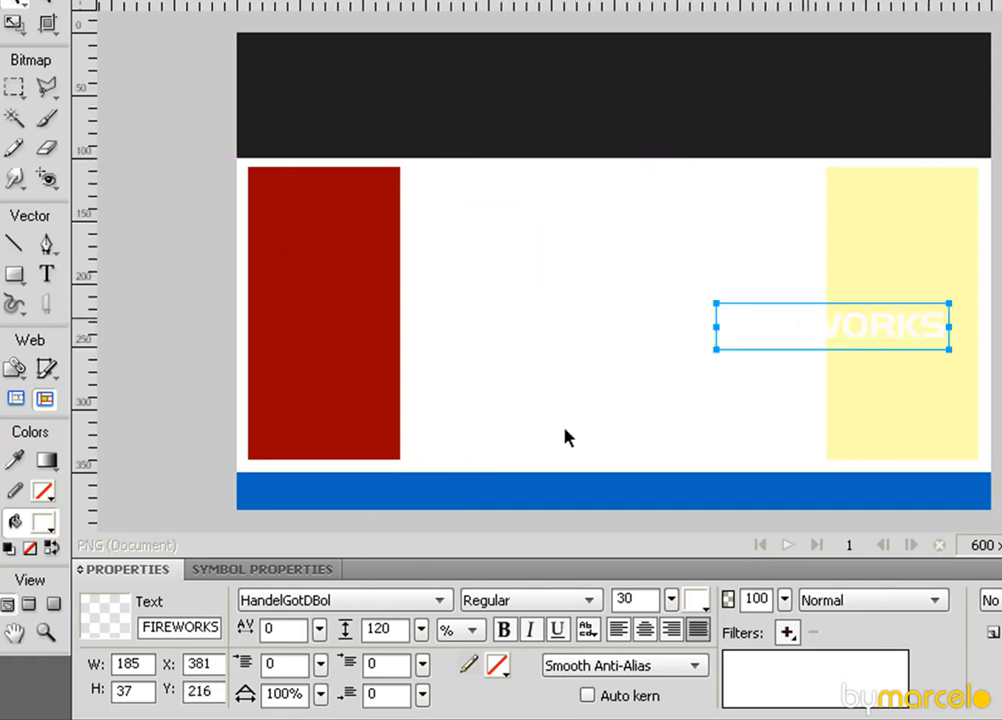
click(44, 521)
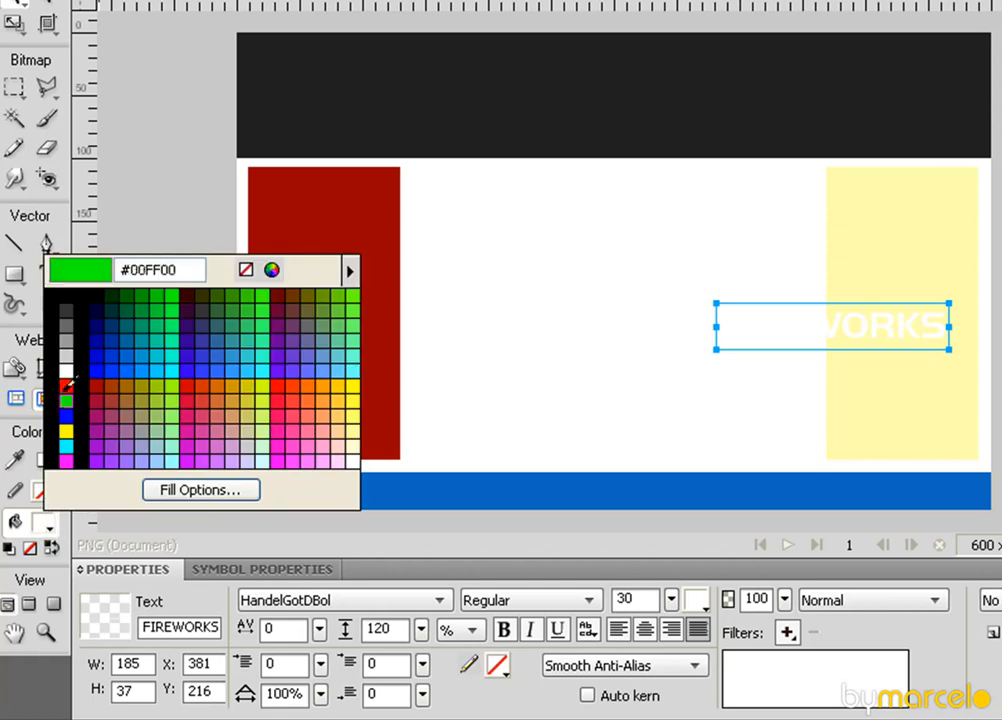
click(66, 311)
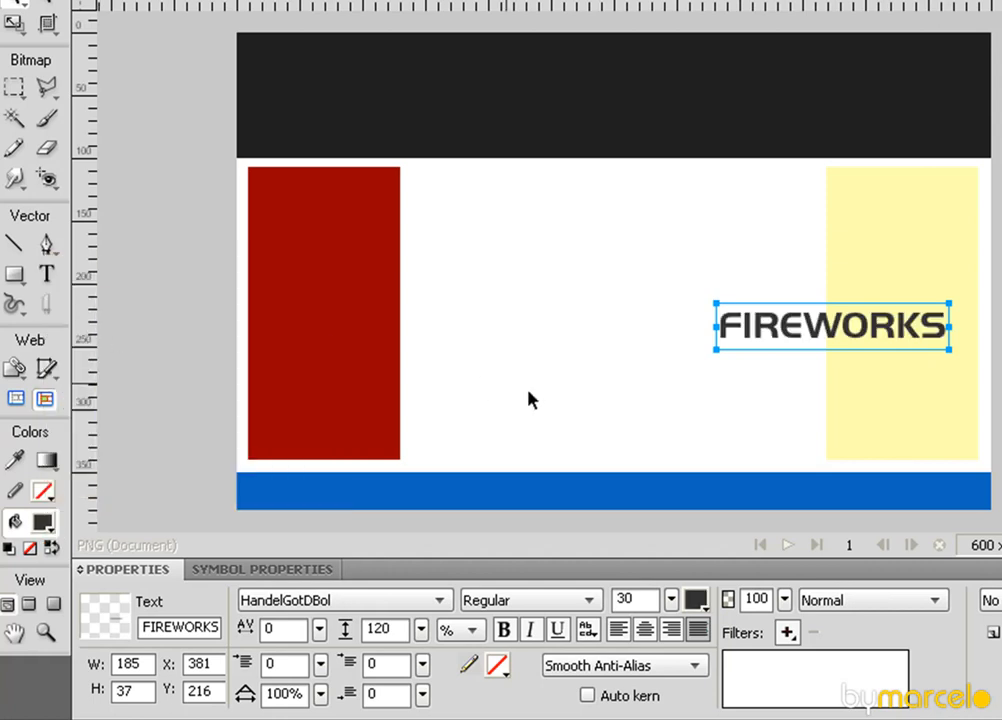
drag(812, 350, 628, 267)
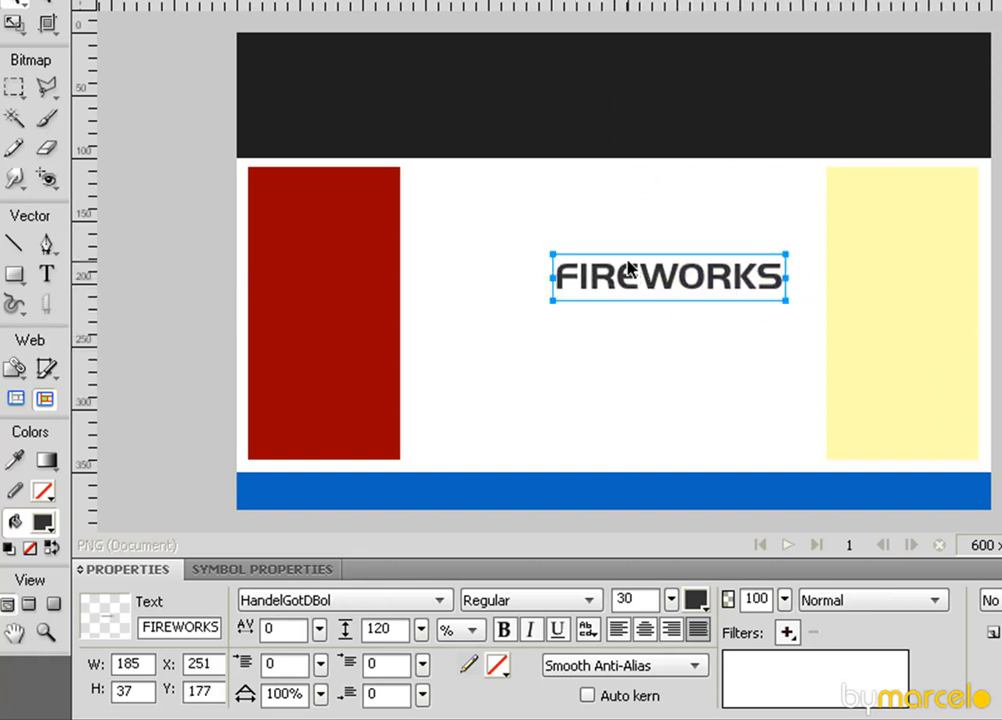